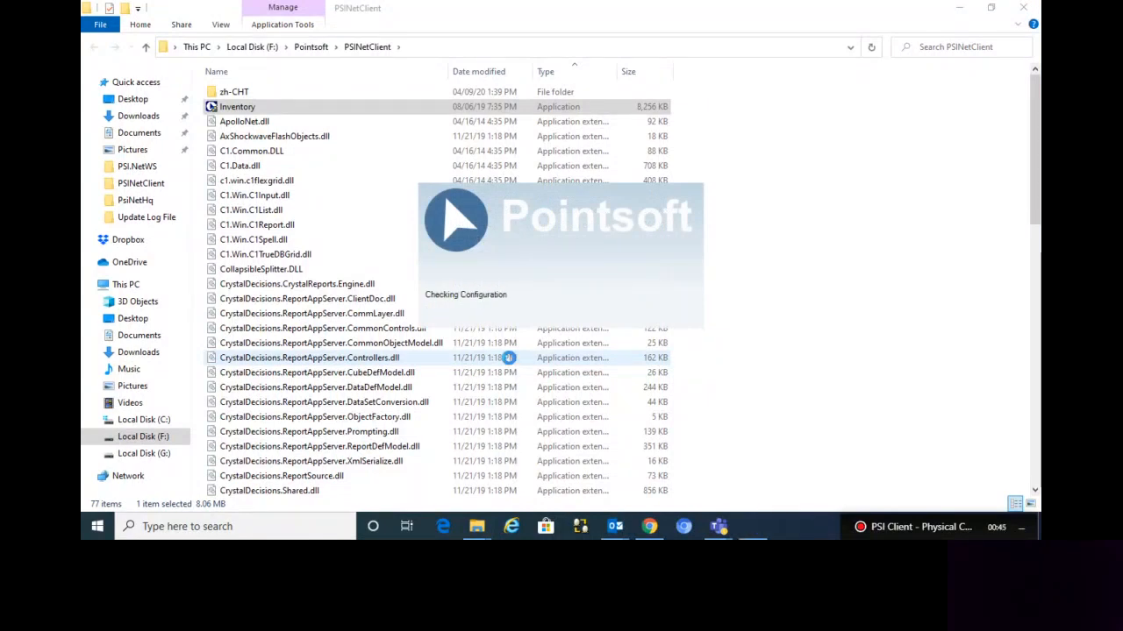
# Log in to the inventory client as admin with the account password and dismiss the overdue orders message
pyautogui.write('admin')
pyautogui.press('Tab')
pyautogui.write('*****')
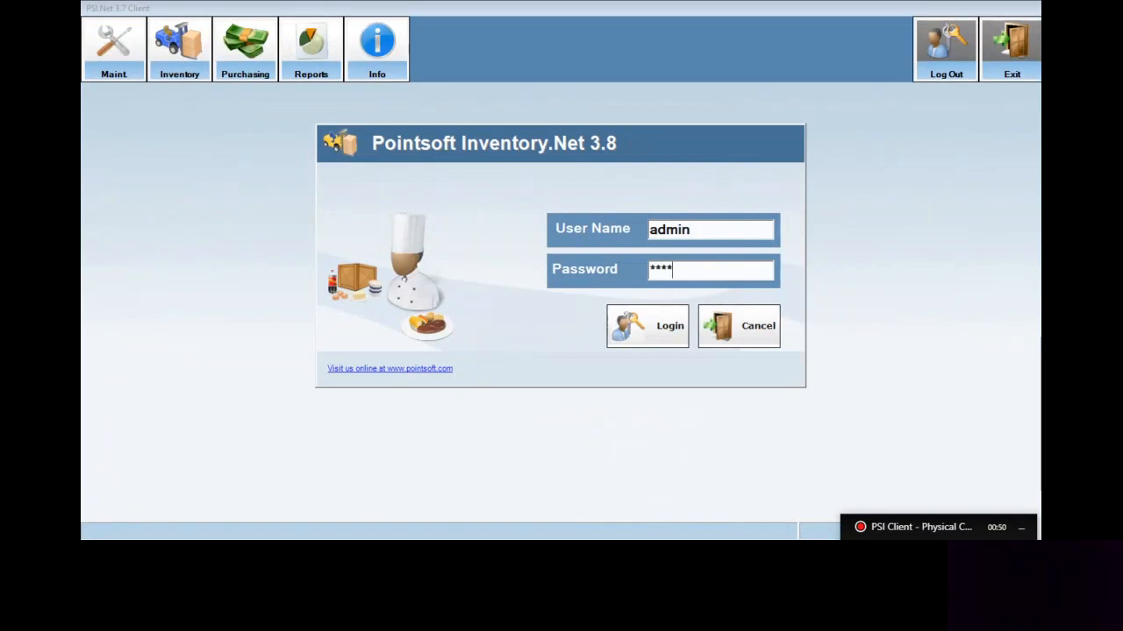
pyautogui.press('Return')
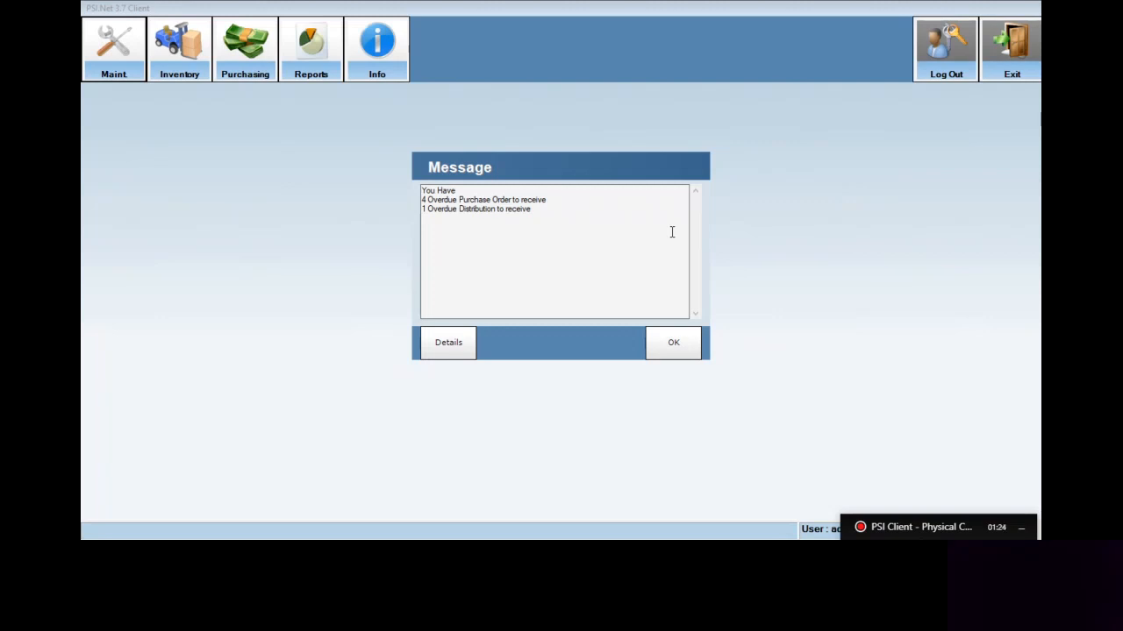
pyautogui.click(691, 348)
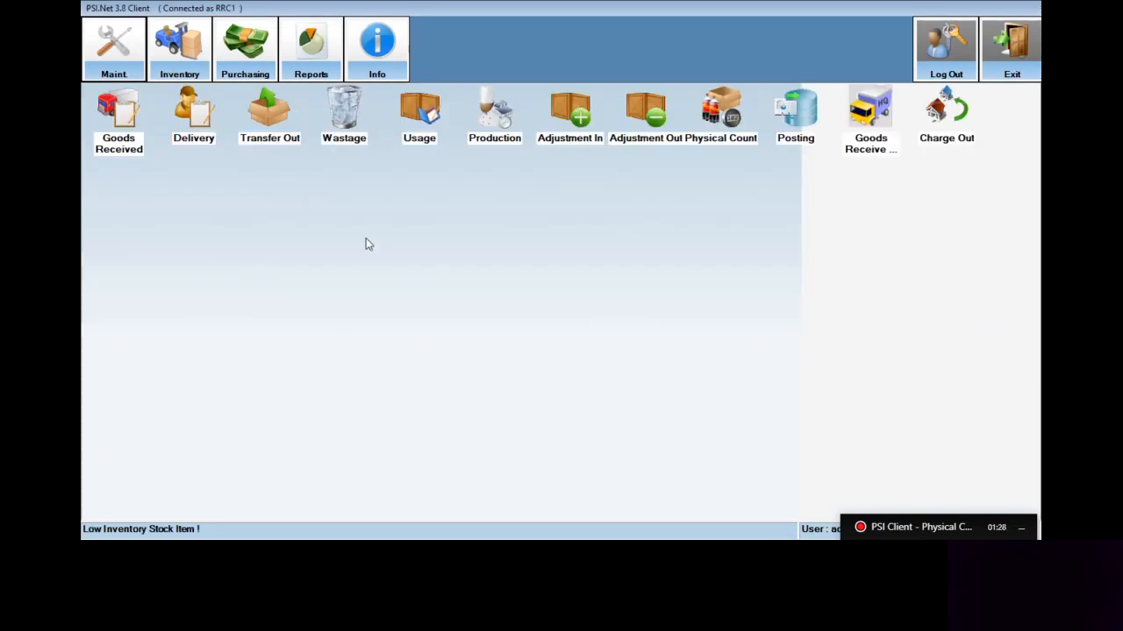
# Open the inventory Physical Count and view its items by the categories Dry Items and Kitchen Items before returning to Root
pyautogui.click(178, 78)
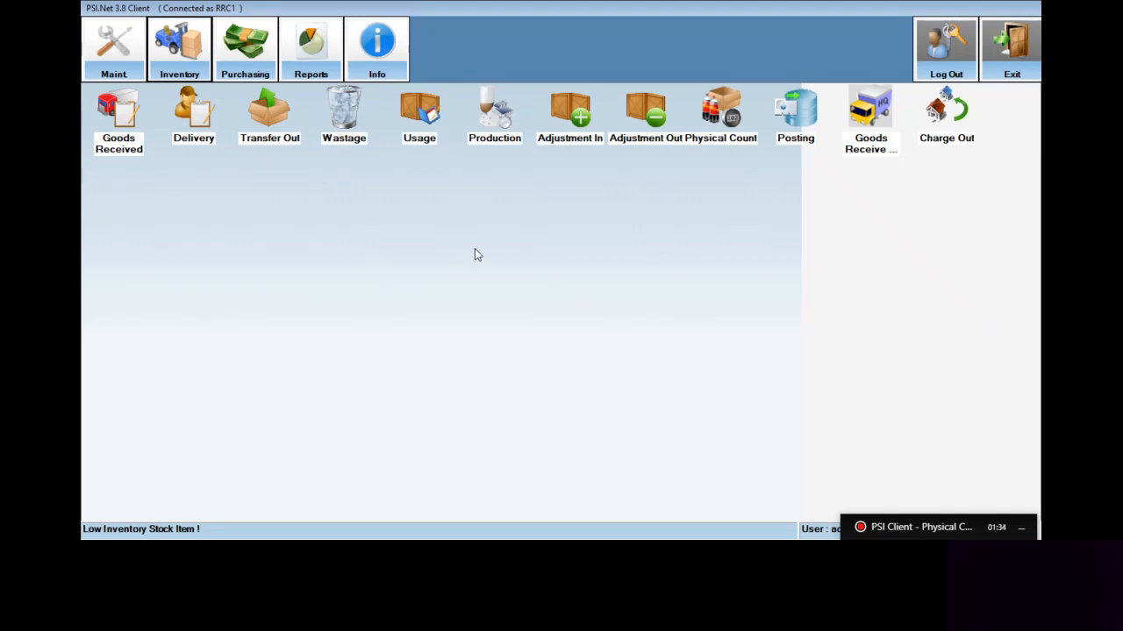
pyautogui.doubleClick(735, 147)
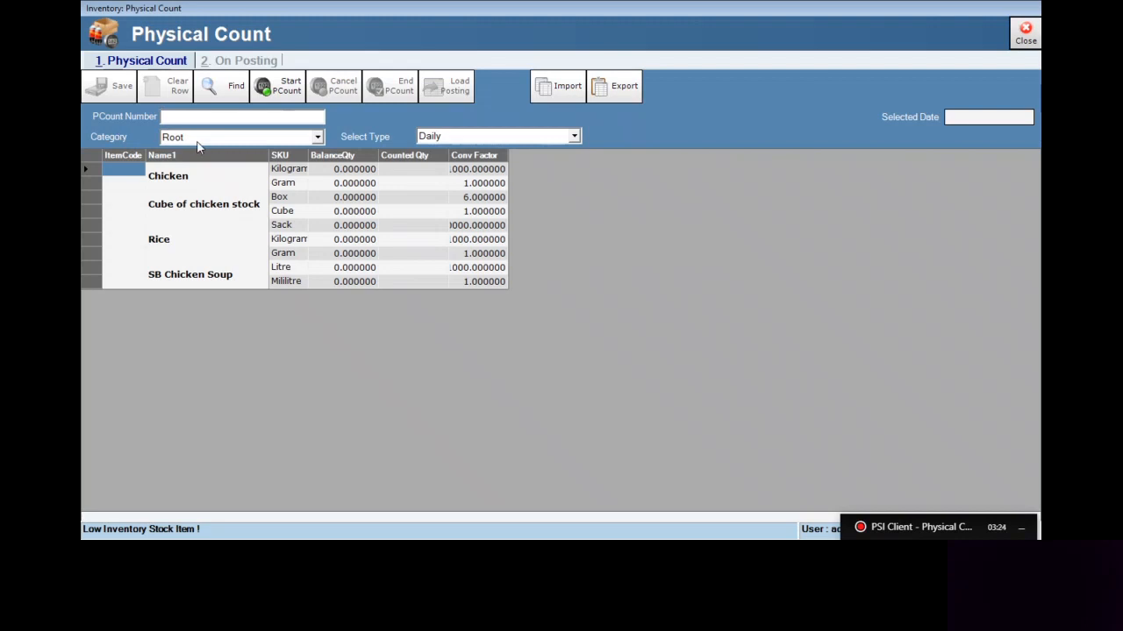
pyautogui.click(317, 138)
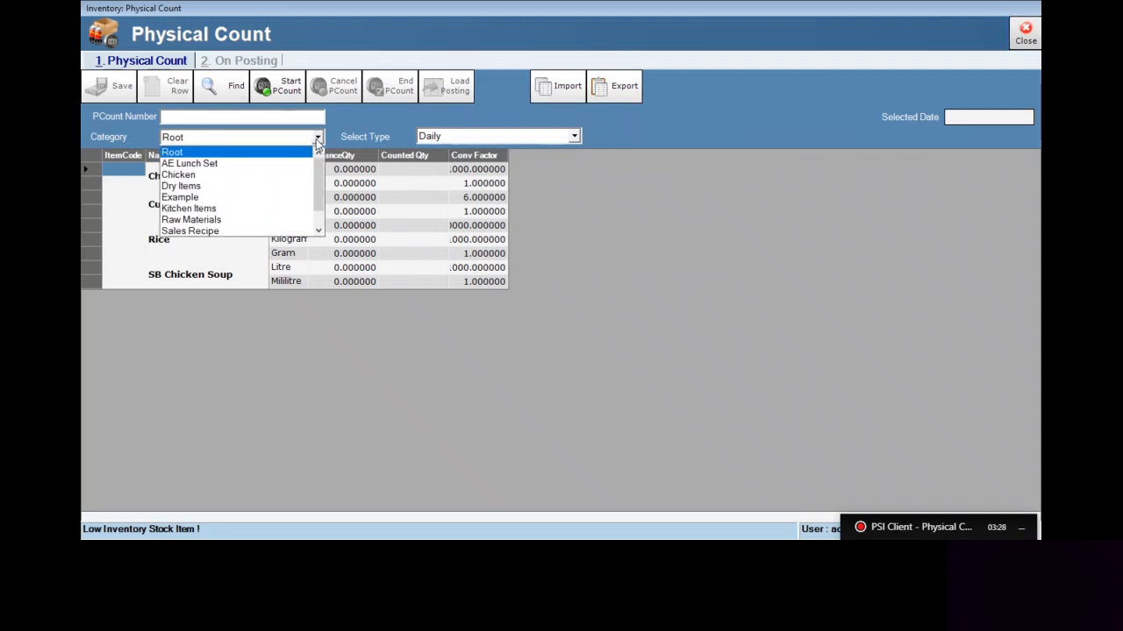
pyautogui.click(301, 187)
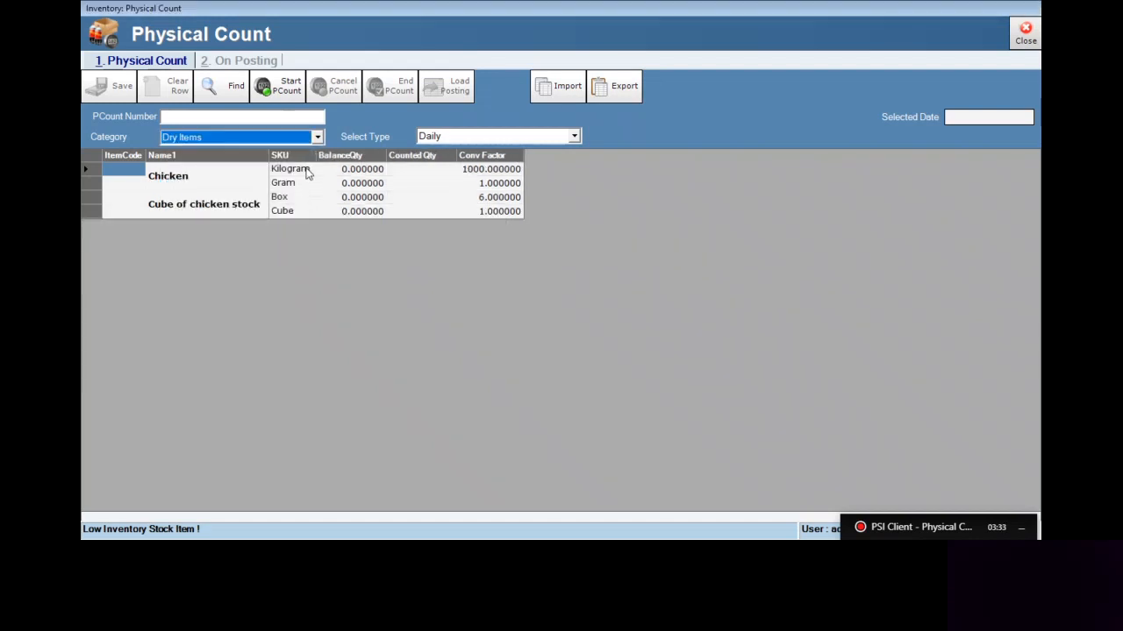
pyautogui.click(316, 137)
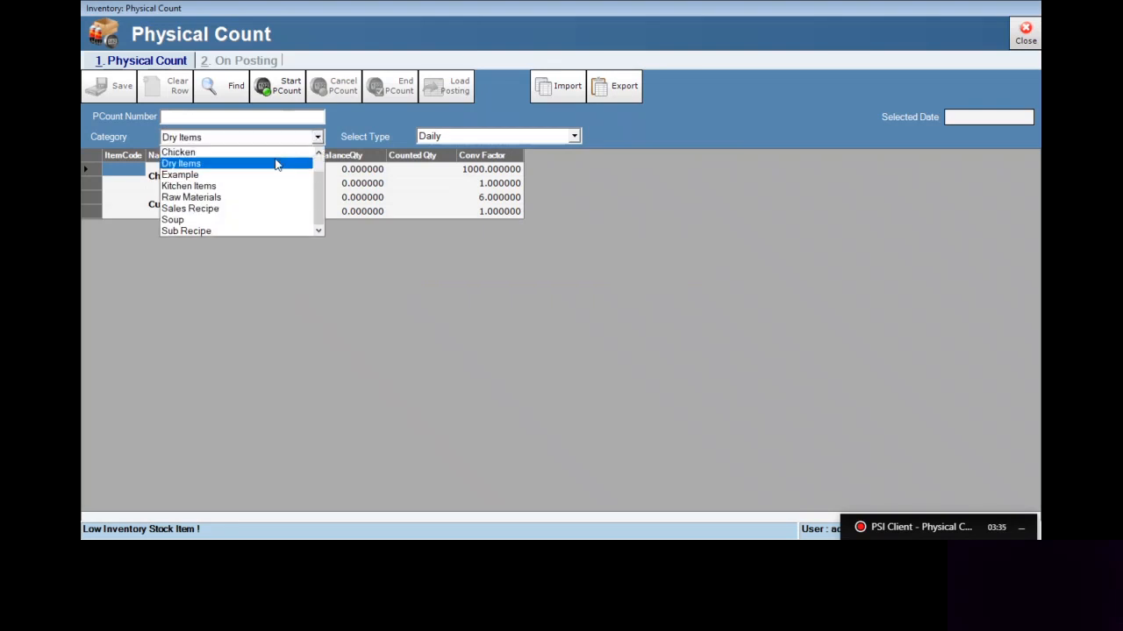
pyautogui.click(245, 188)
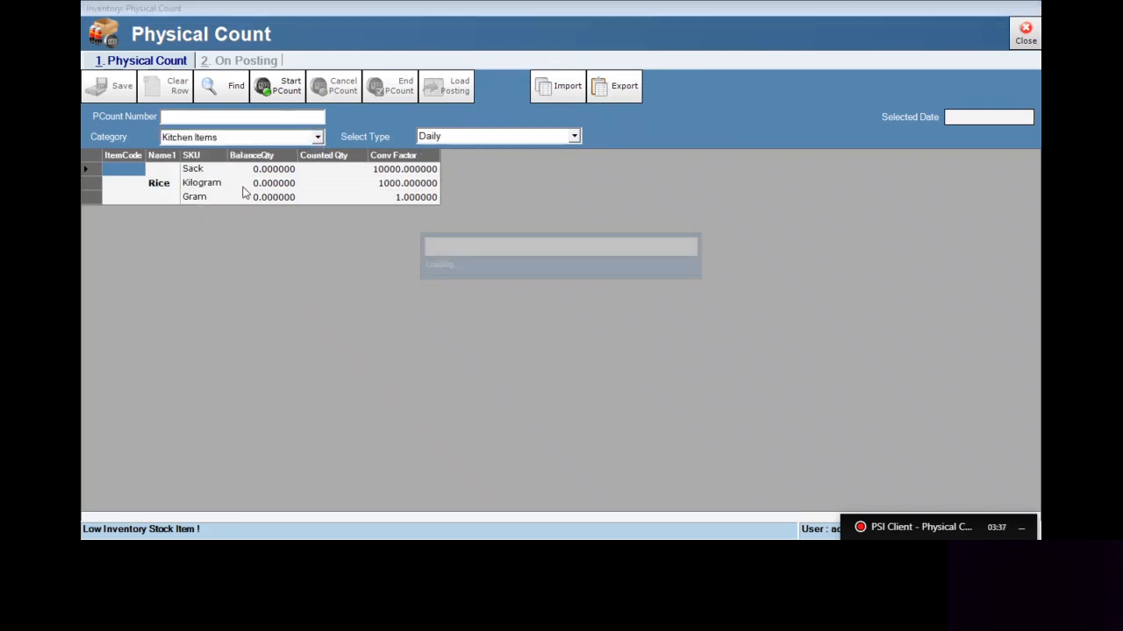
pyautogui.click(316, 137)
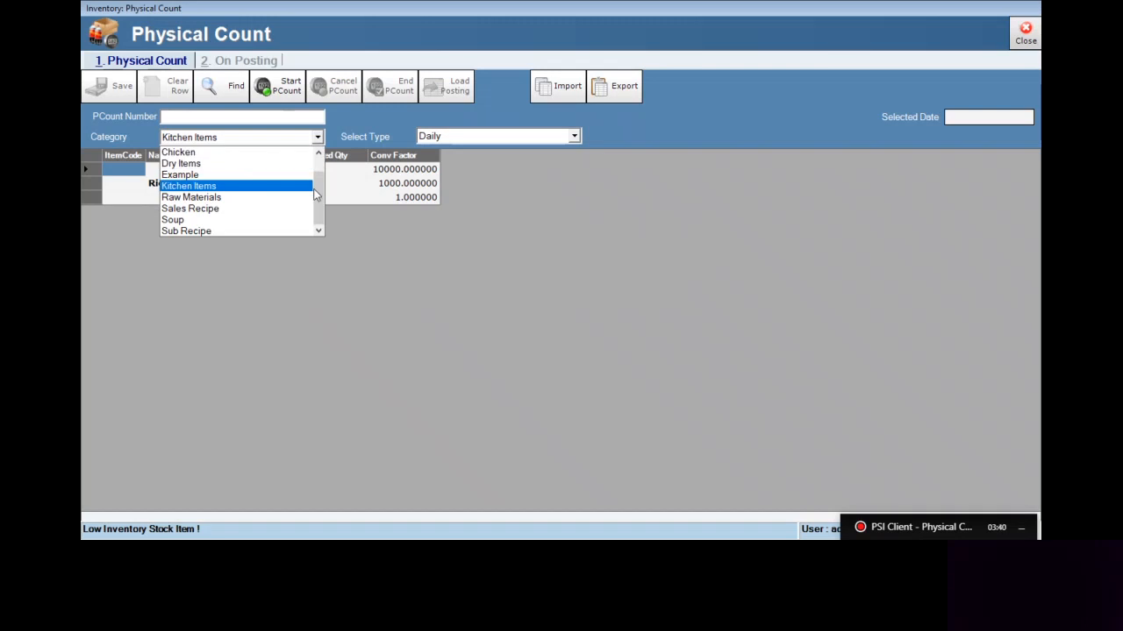
pyautogui.scroll(1, 316, 156)
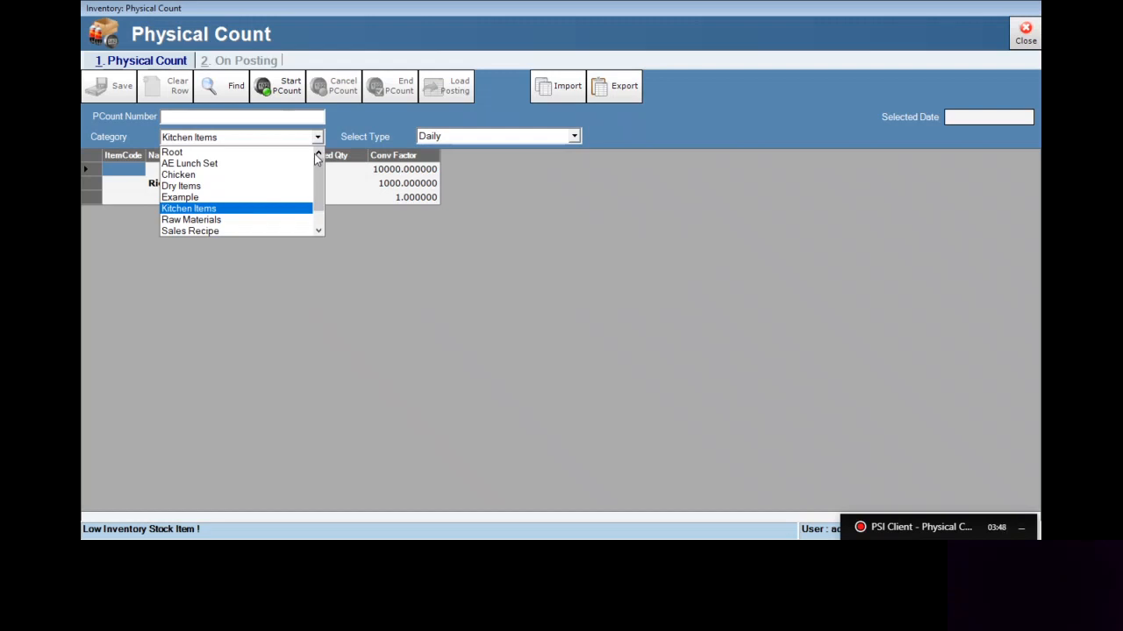
pyautogui.click(275, 153)
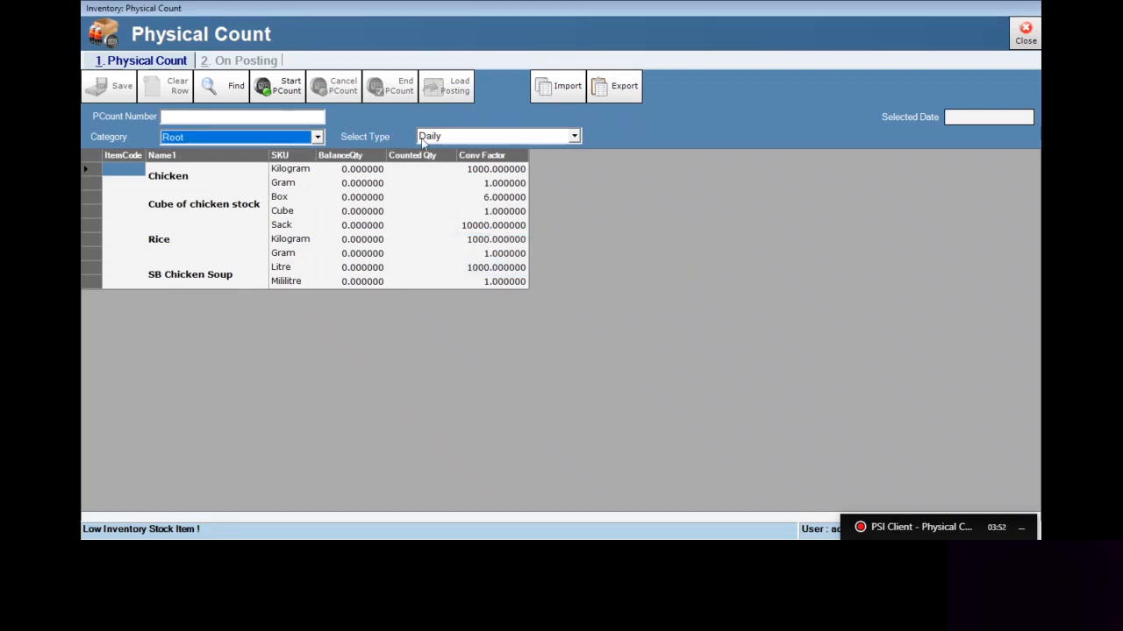
# View the Root items for each physical count type: Daily, Weekly and Monthly
pyautogui.click(575, 138)
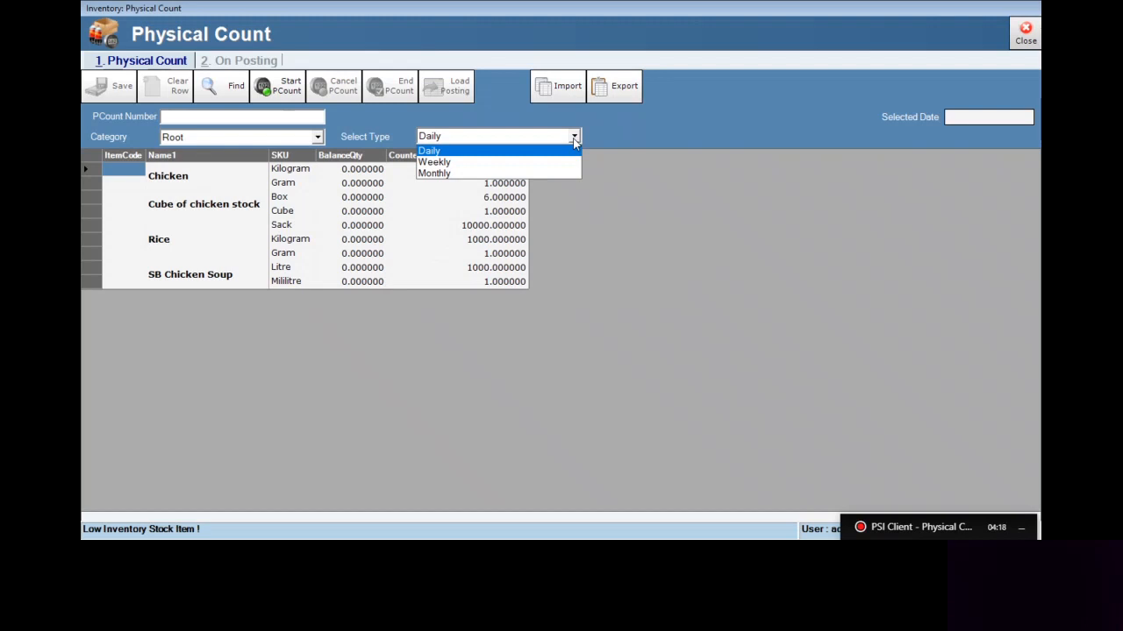
pyautogui.click(571, 151)
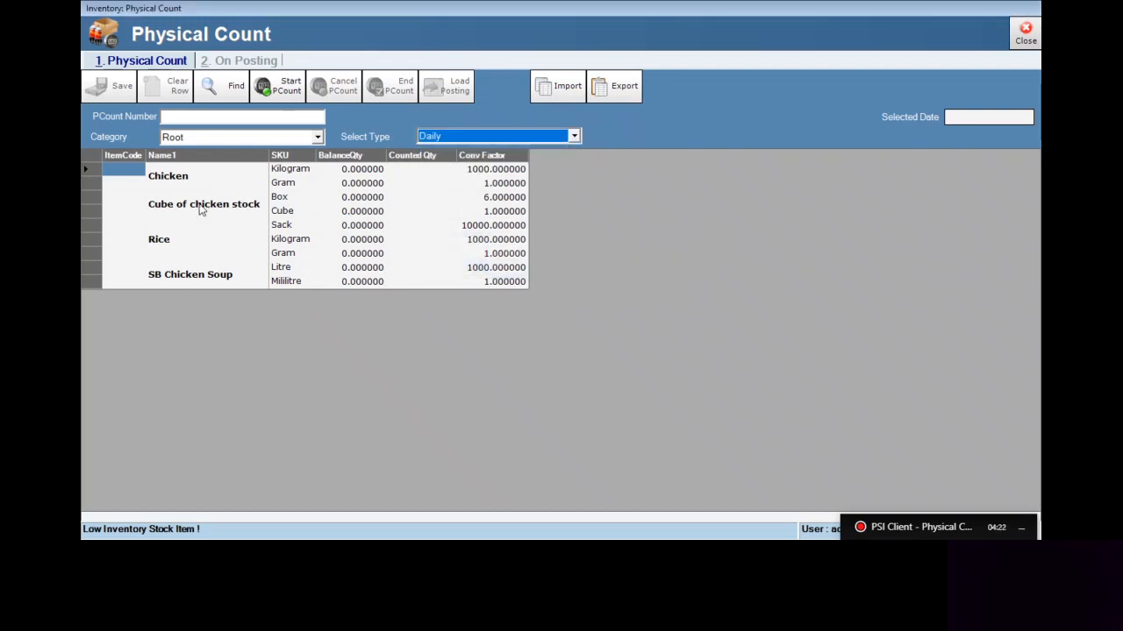
pyautogui.click(574, 137)
pyautogui.click(529, 165)
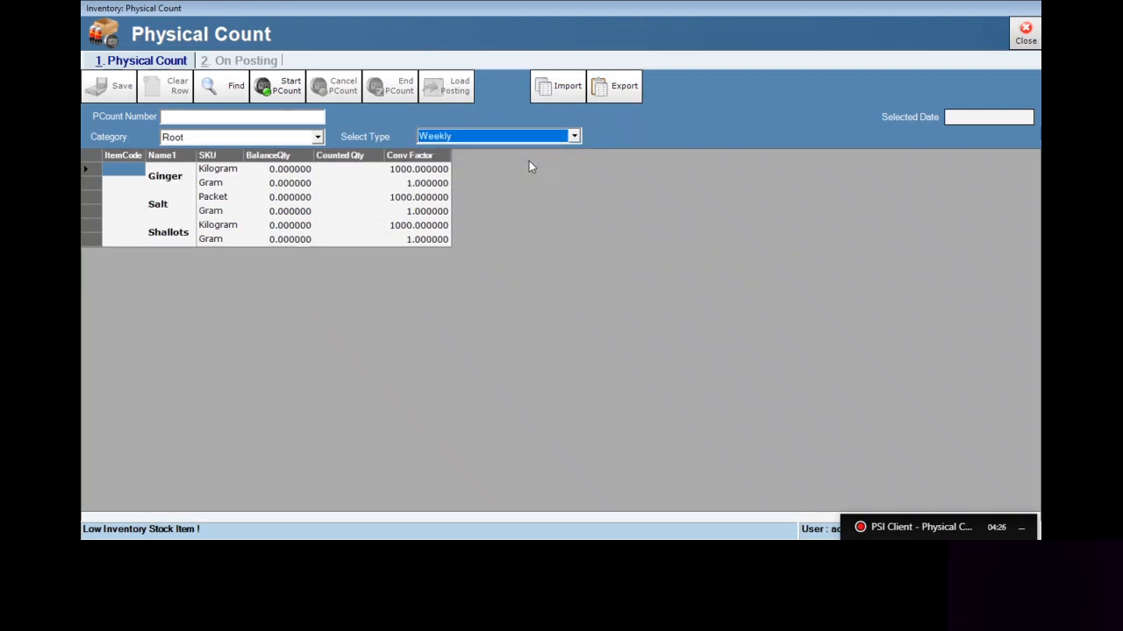
pyautogui.click(575, 137)
pyautogui.click(466, 173)
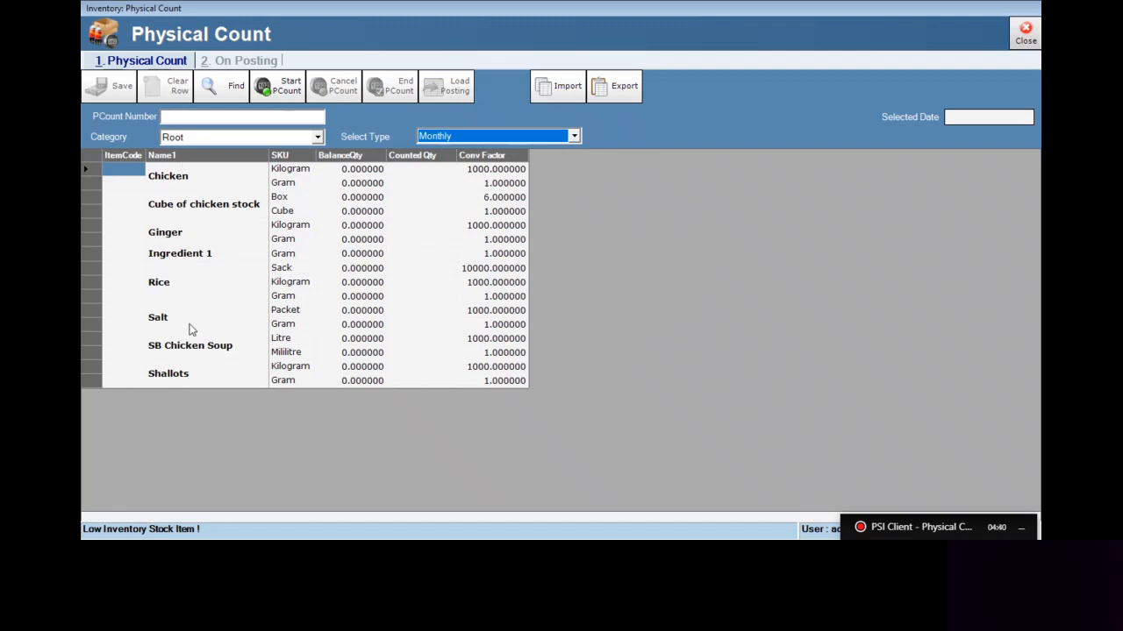
# Narrow the BalanceQty column and select the Kilogram SKU cell of the Chicken item
pyautogui.click(316, 158)
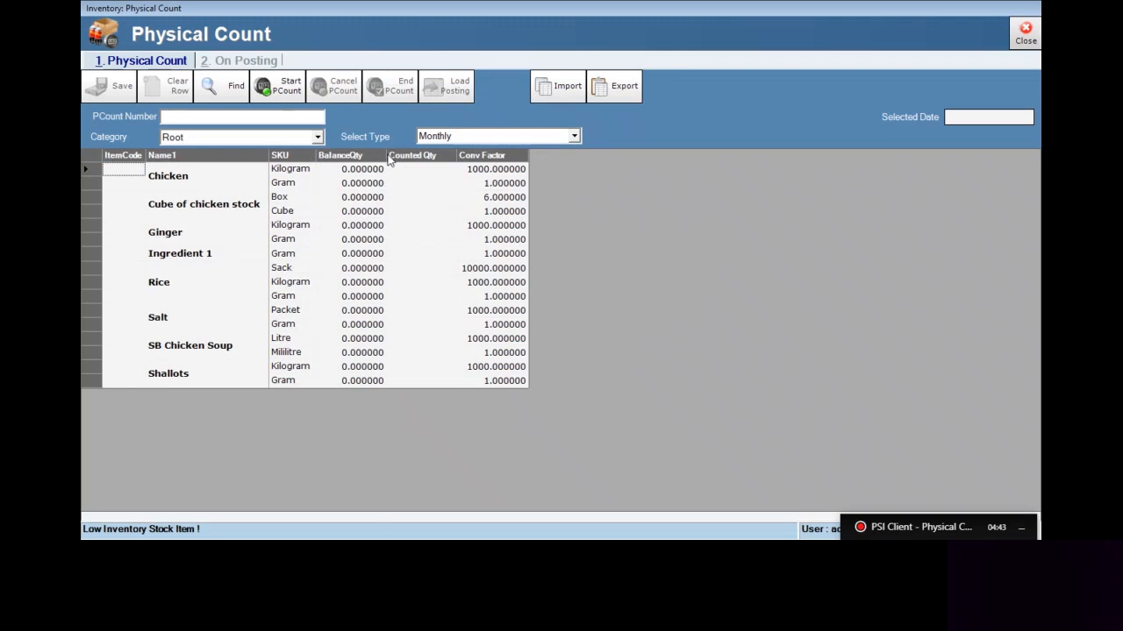
pyautogui.moveTo(387, 155); pyautogui.dragTo(368, 156)
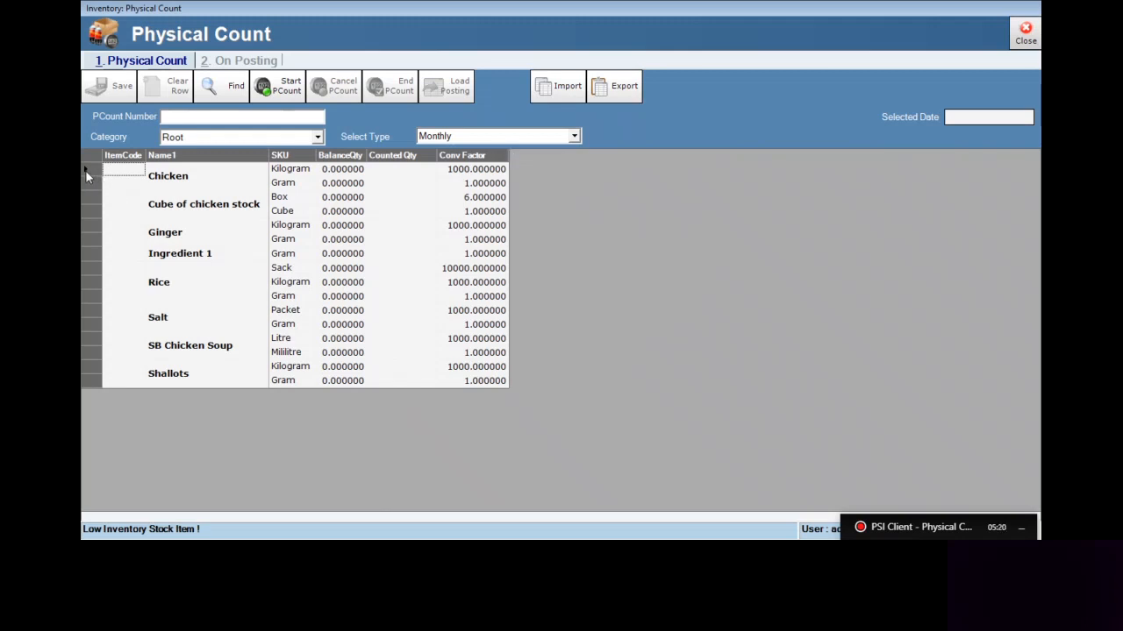
pyautogui.press('Right')
pyautogui.press('Right')
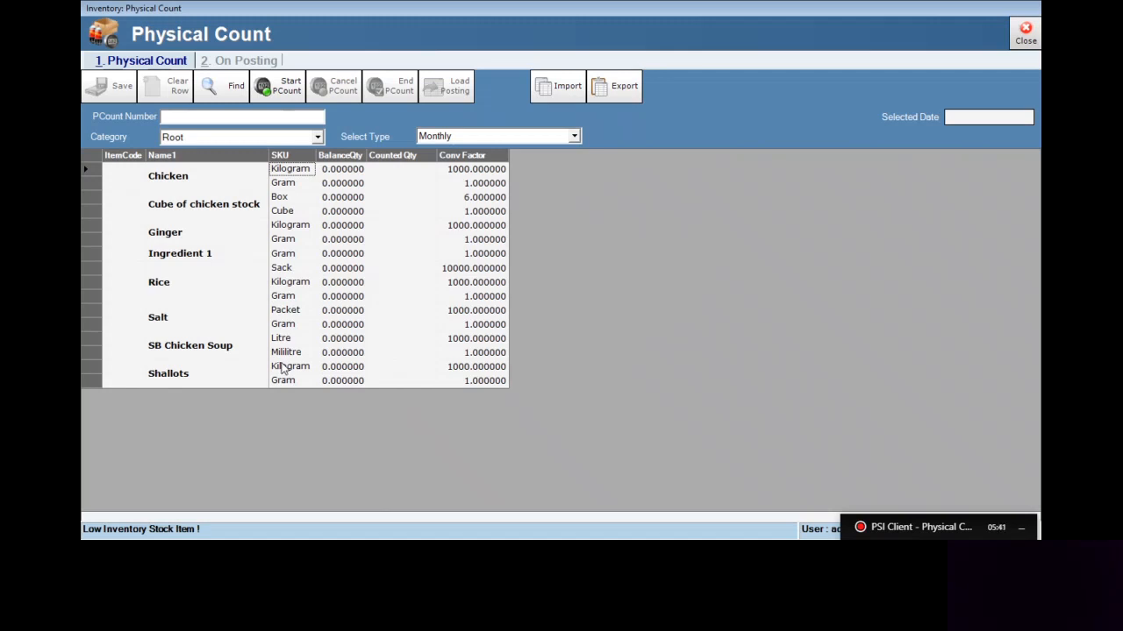
# Close the Physical Count and list the Kitchen Items ingredients under Raw Materials in Ingredient & Categories
pyautogui.click(1024, 33)
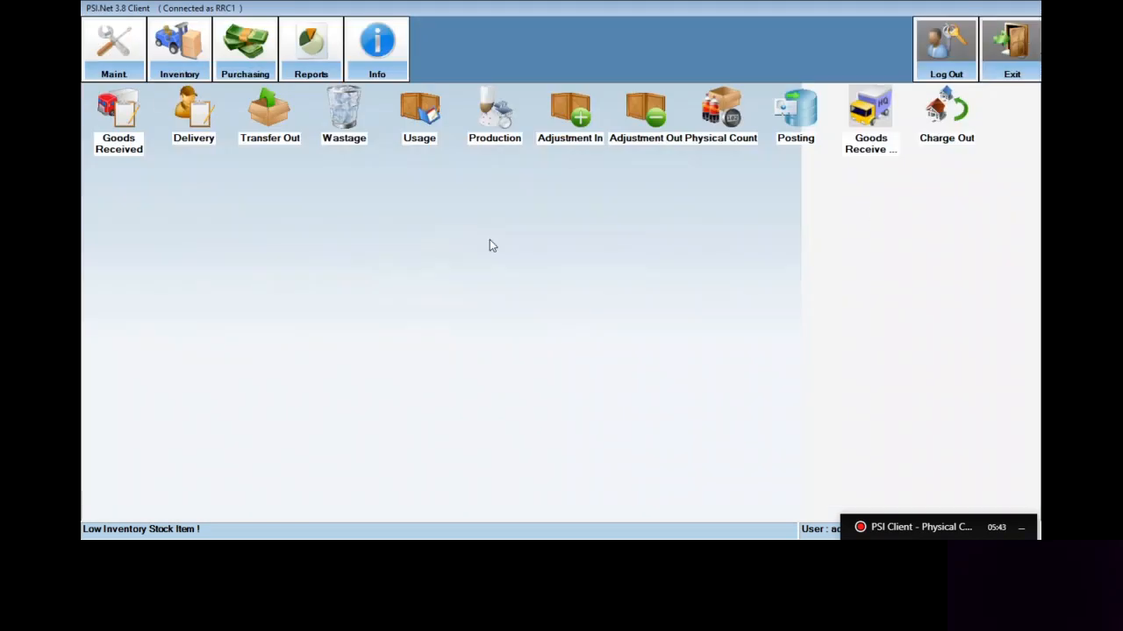
pyautogui.click(103, 51)
pyautogui.click(336, 136)
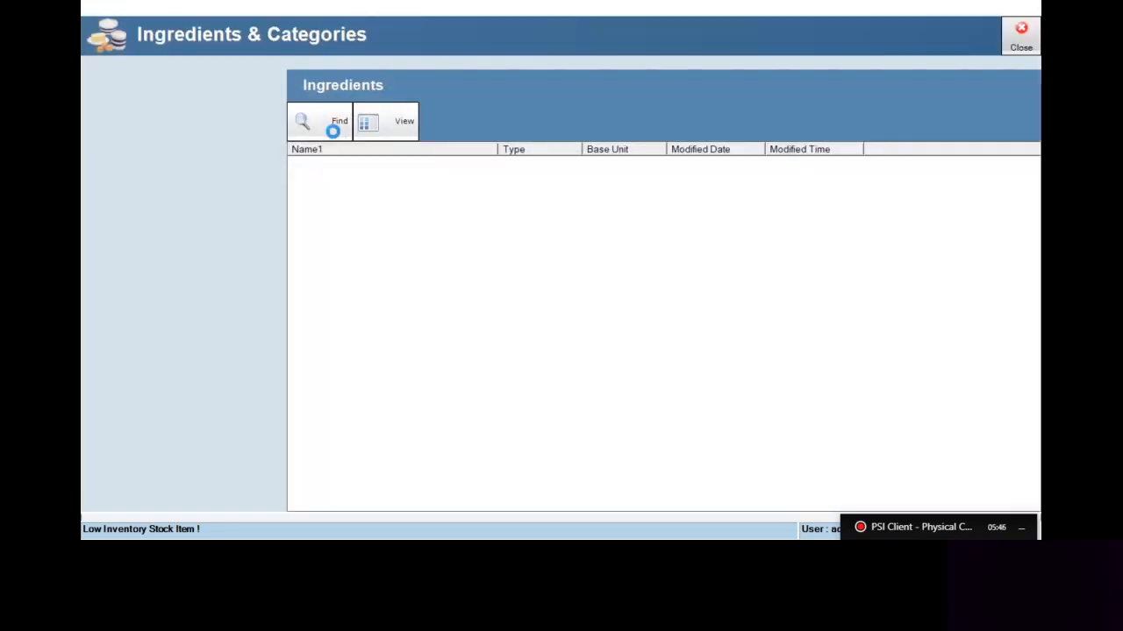
pyautogui.doubleClick(129, 151)
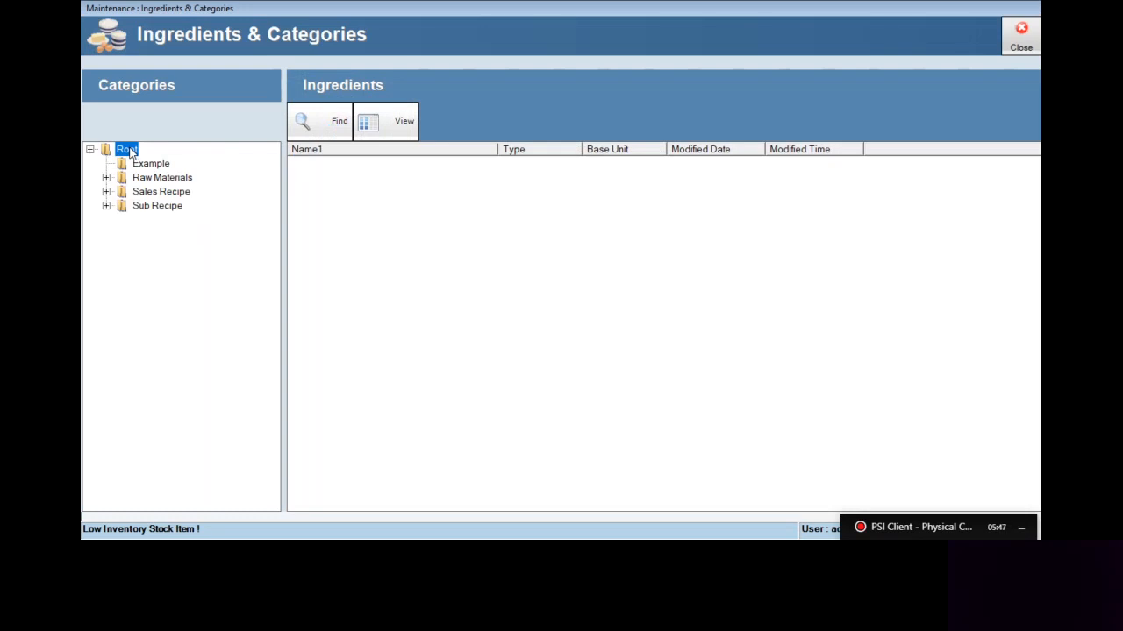
pyautogui.doubleClick(185, 178)
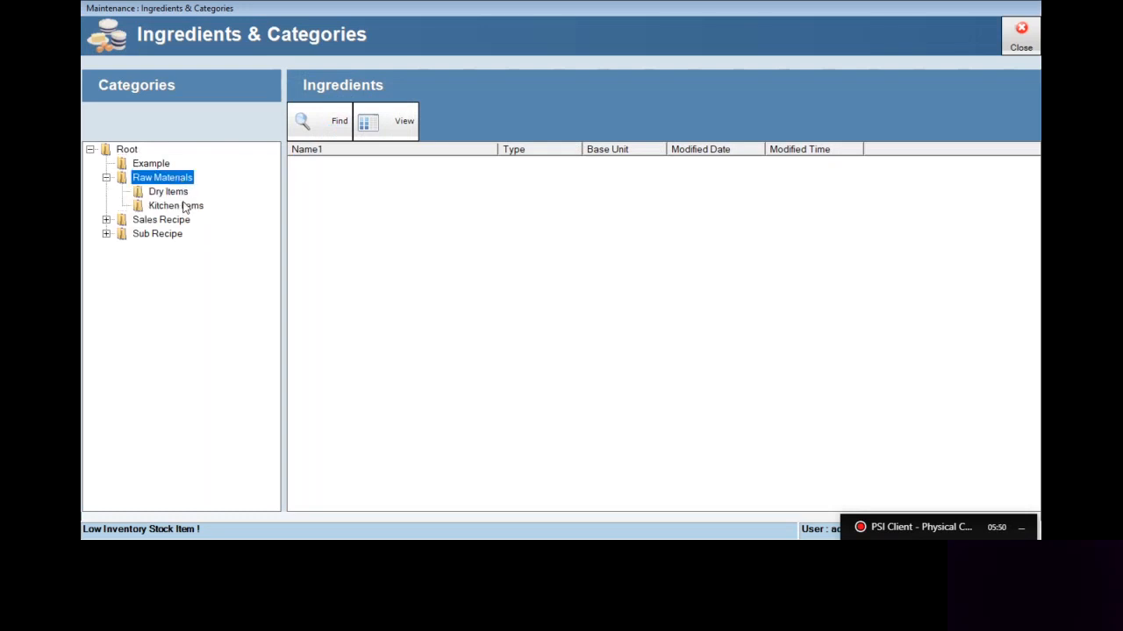
pyautogui.click(185, 207)
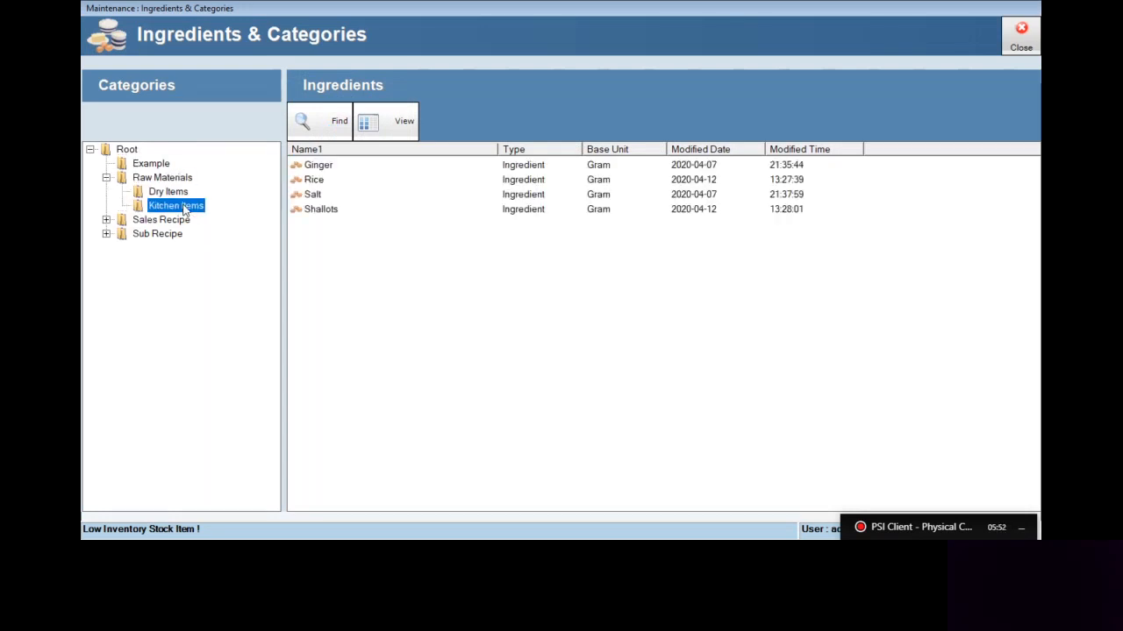
# Examine the stock keeping units and default SKU in the Ginger ingredient record, and close the Ingredients & Categories window
pyautogui.click(320, 168)
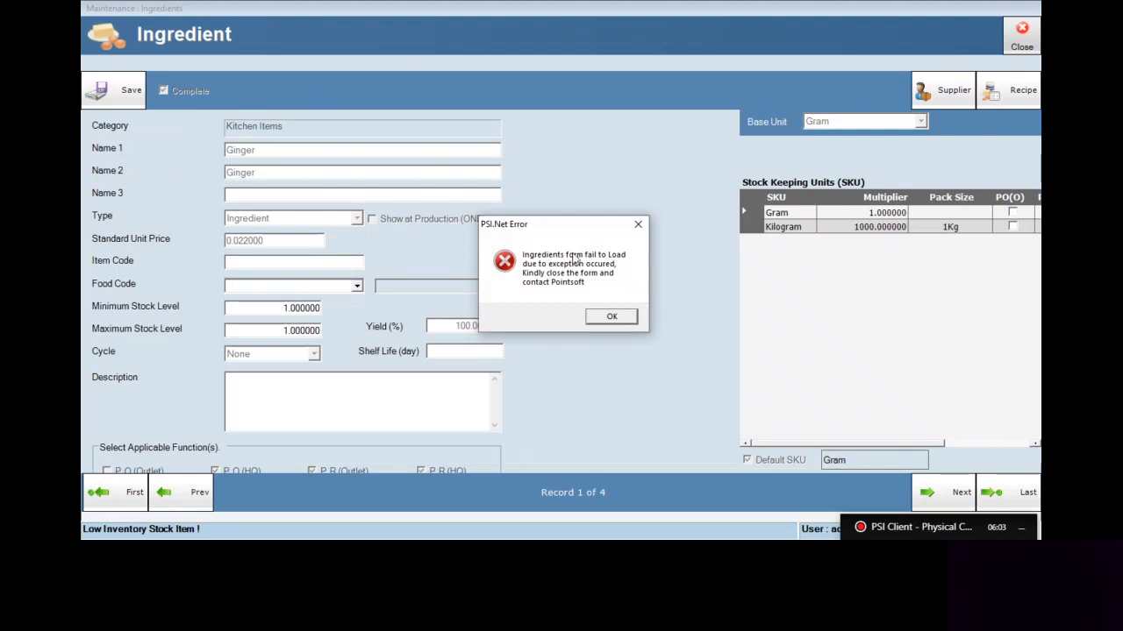
pyautogui.moveTo(573, 234); pyautogui.dragTo(581, 117)
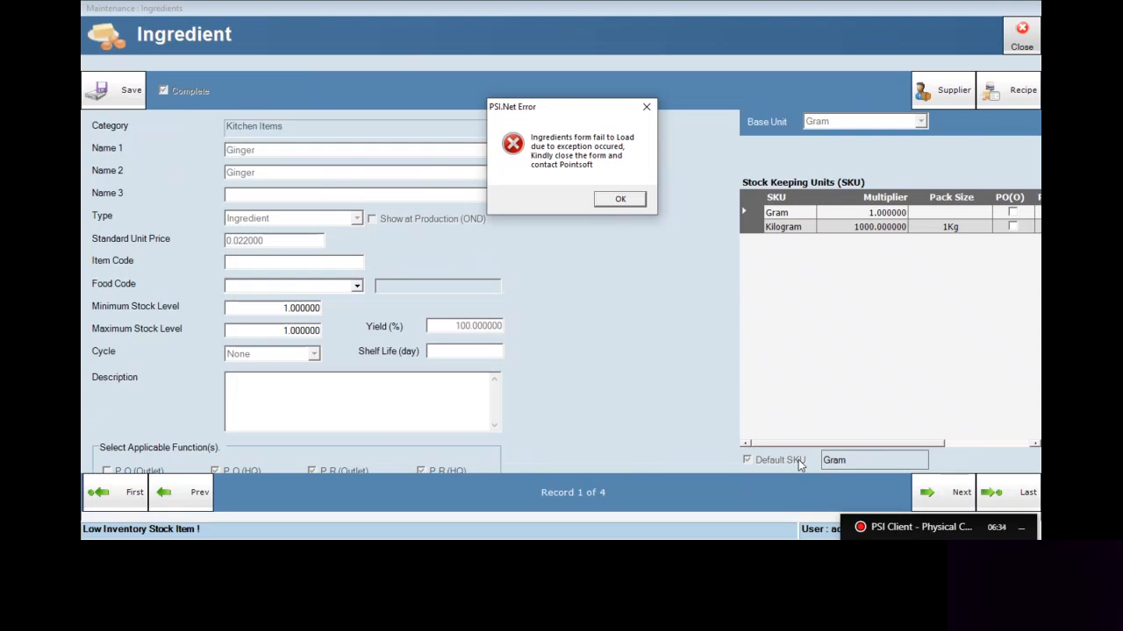
pyautogui.click(621, 200)
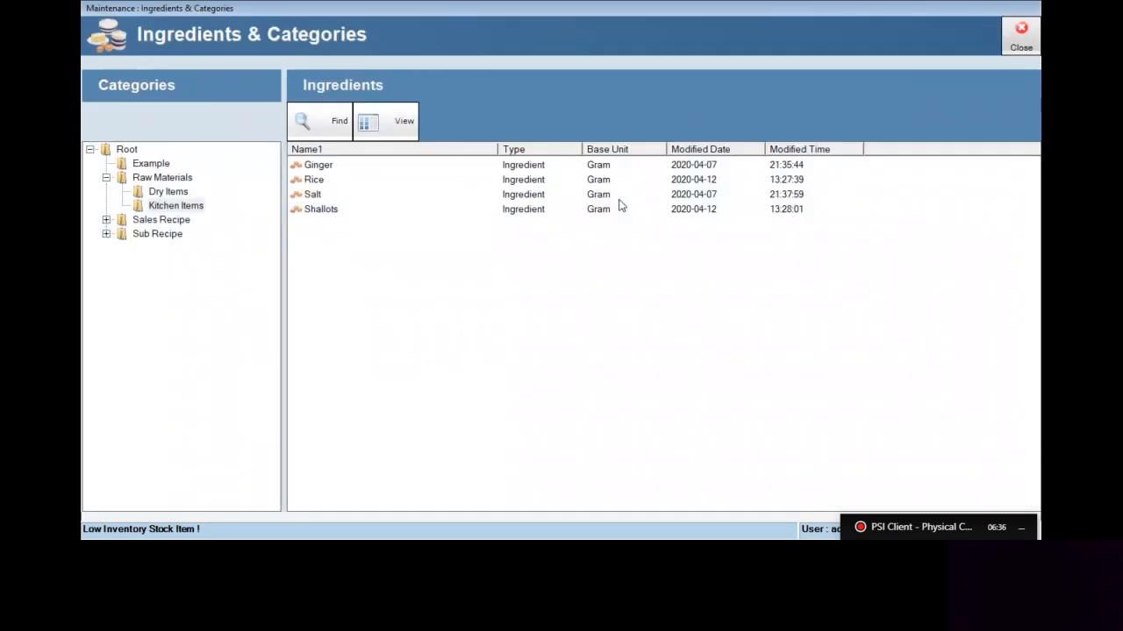
pyautogui.click(1018, 41)
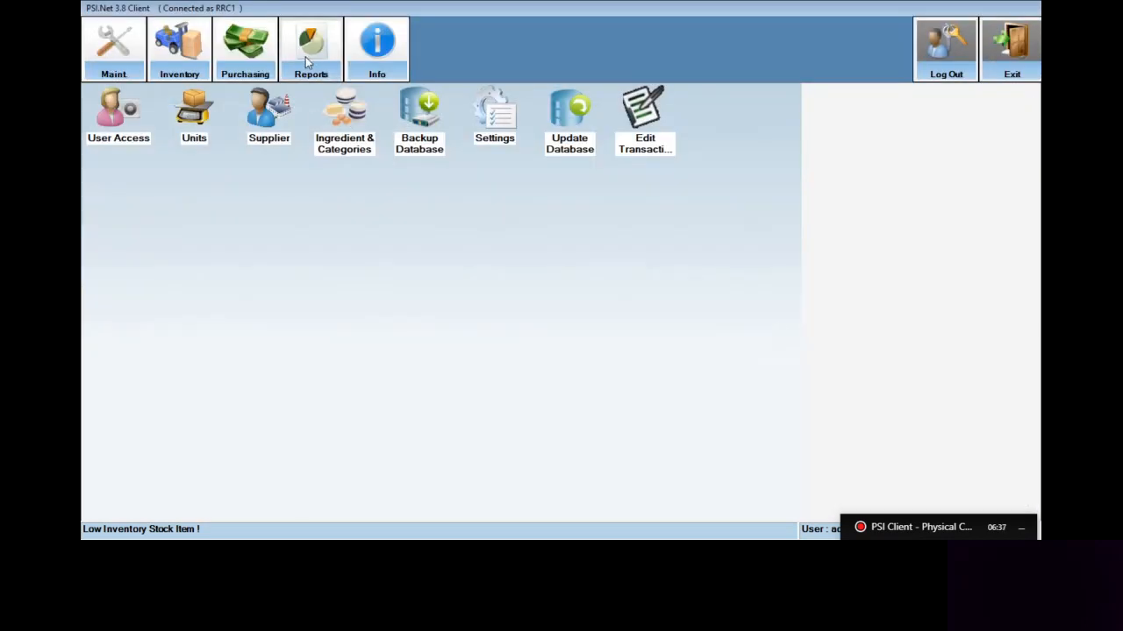
# Reopen the inventory Physical Count with the Monthly type and select the Counted Qty cell for Chicken in kilograms
pyautogui.click(186, 52)
pyautogui.click(716, 131)
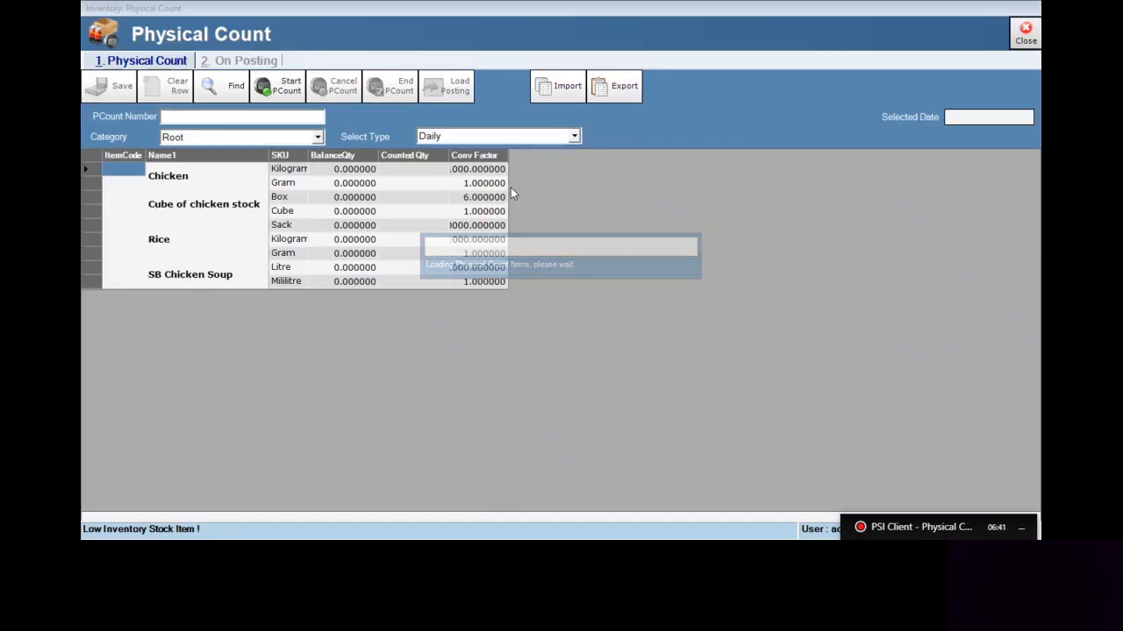
pyautogui.click(575, 137)
pyautogui.click(514, 173)
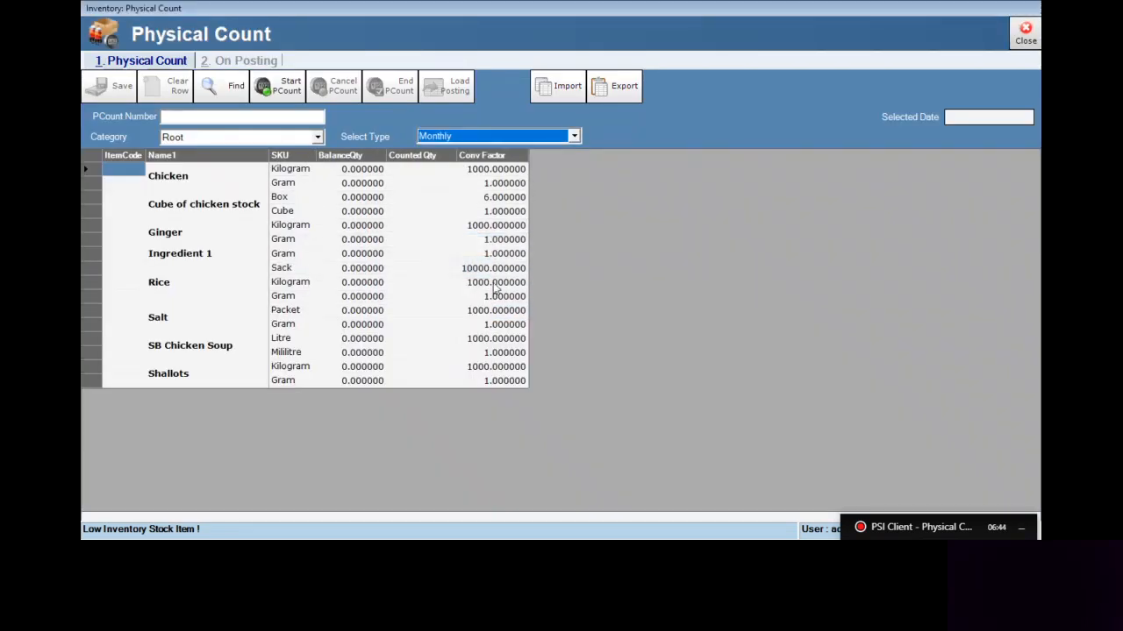
pyautogui.click(176, 237)
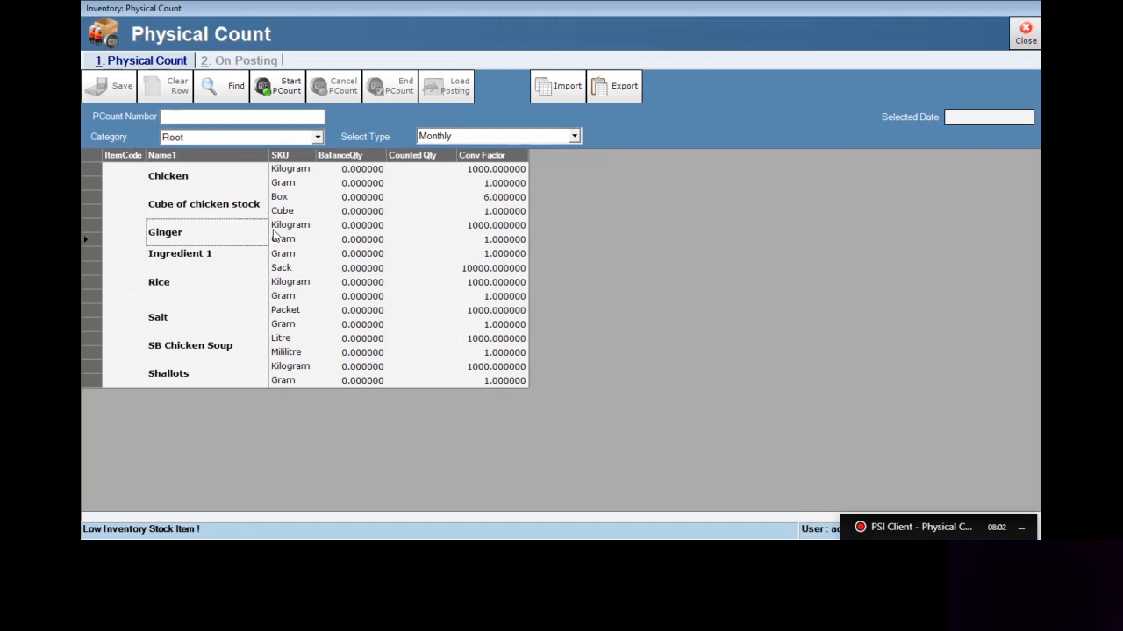
pyautogui.click(423, 172)
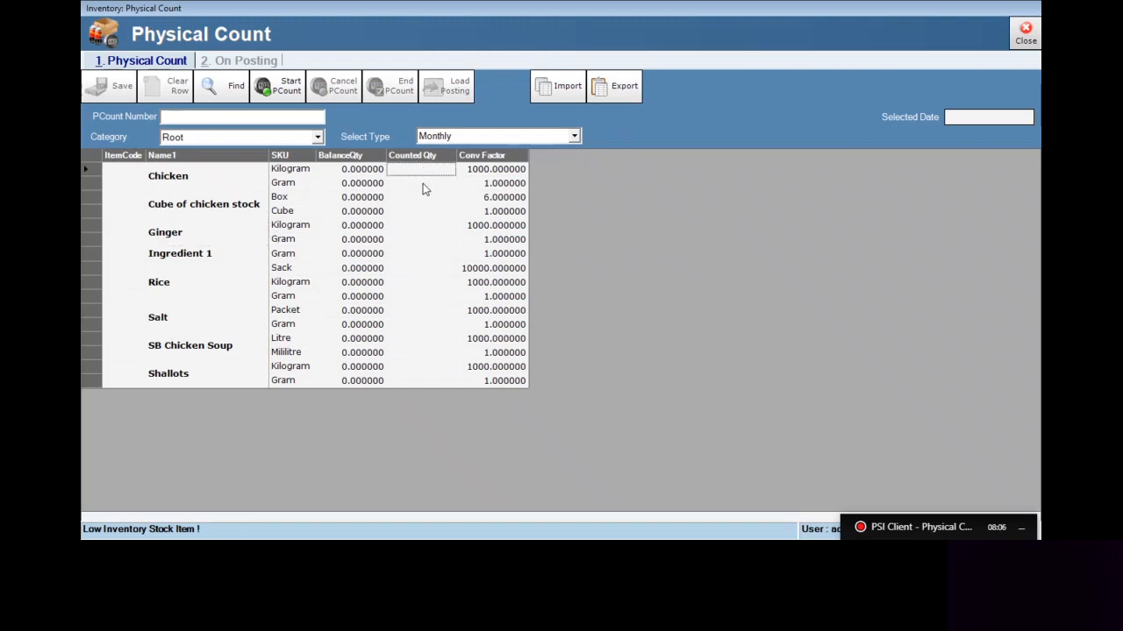
# Export the monthly physical count list and exit the inventory client
pyautogui.click(633, 91)
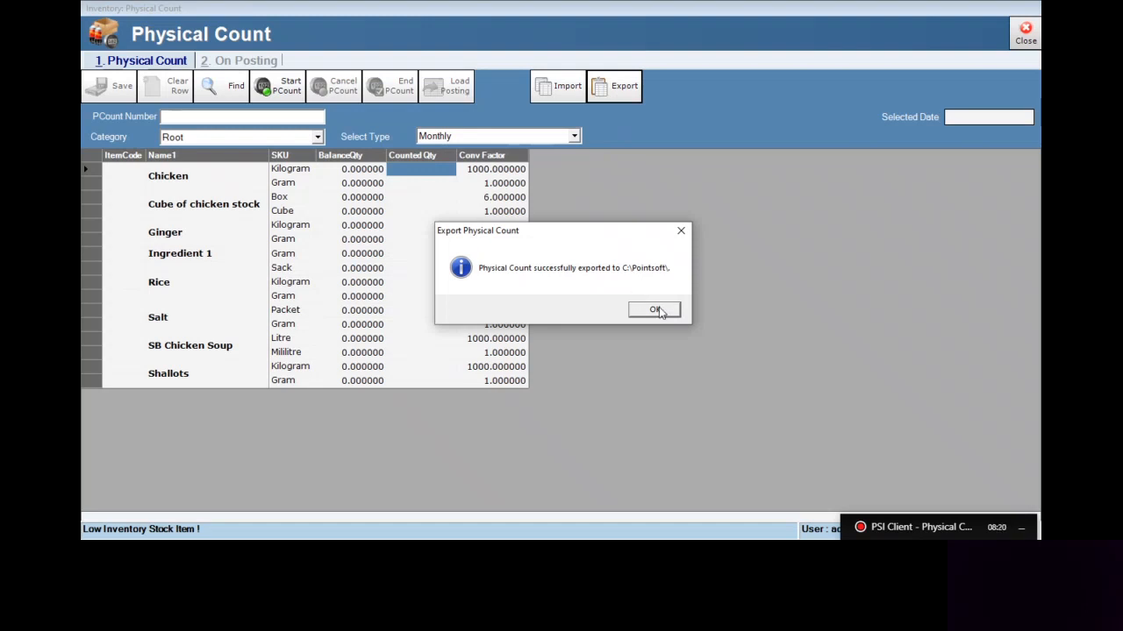
pyautogui.click(656, 311)
pyautogui.click(1022, 33)
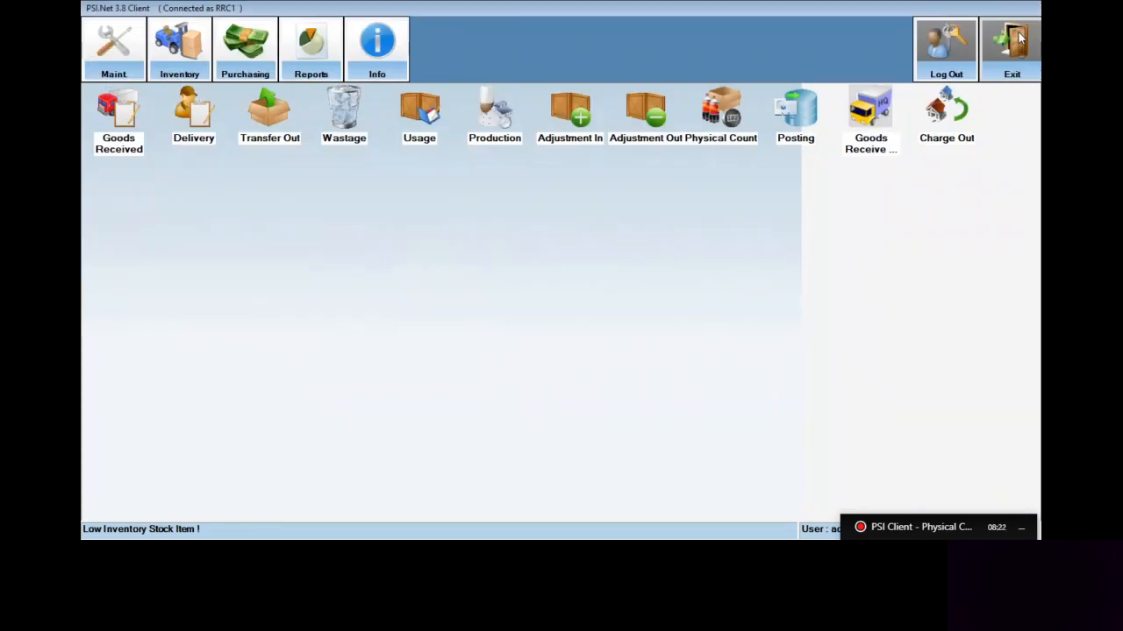
pyautogui.click(1020, 37)
pyautogui.click(579, 311)
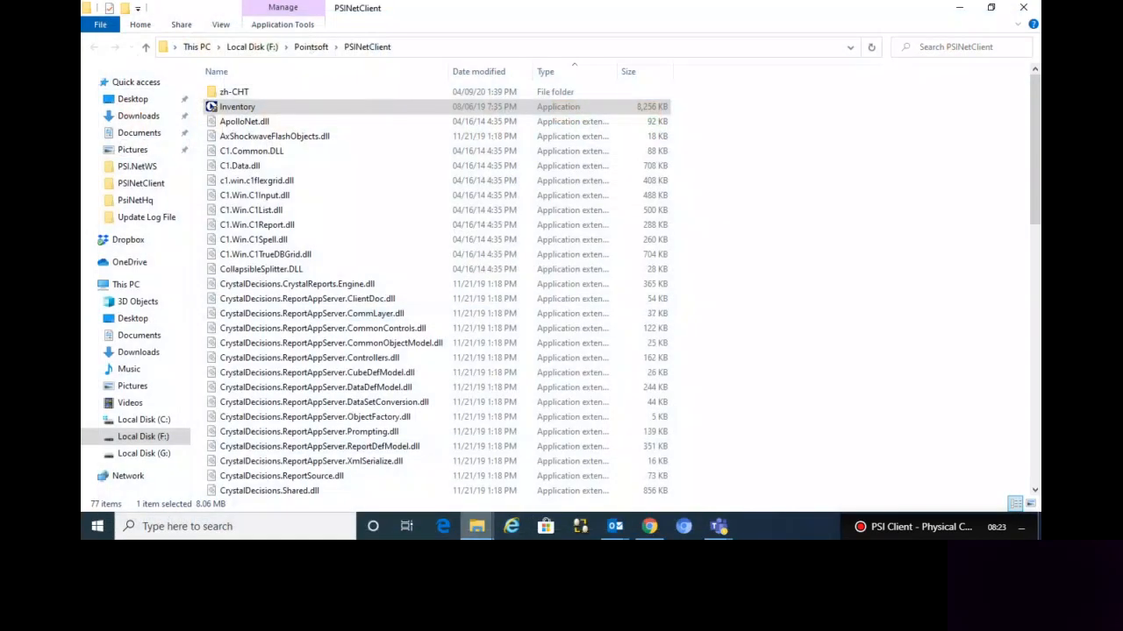
# Open the exported PhysicalCount_2020-04-15 file from the Pointsoft folder on Local Disk (C:) in Excel
pyautogui.moveTo(476, 526)
pyautogui.click(544, 473)
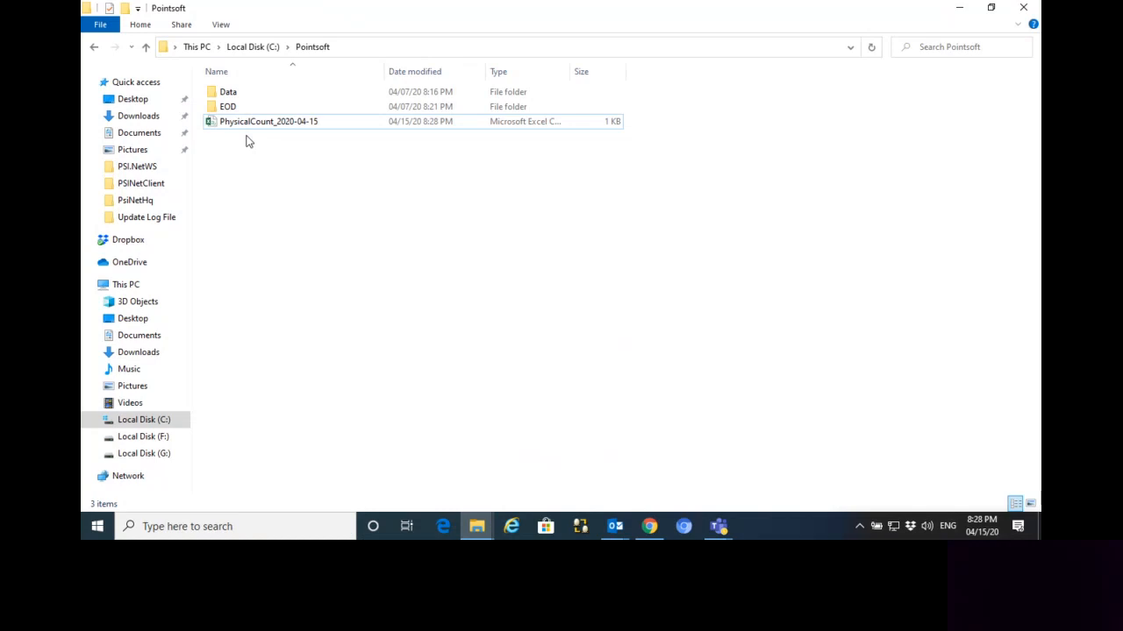
pyautogui.click(275, 129)
pyautogui.doubleClick(573, 71)
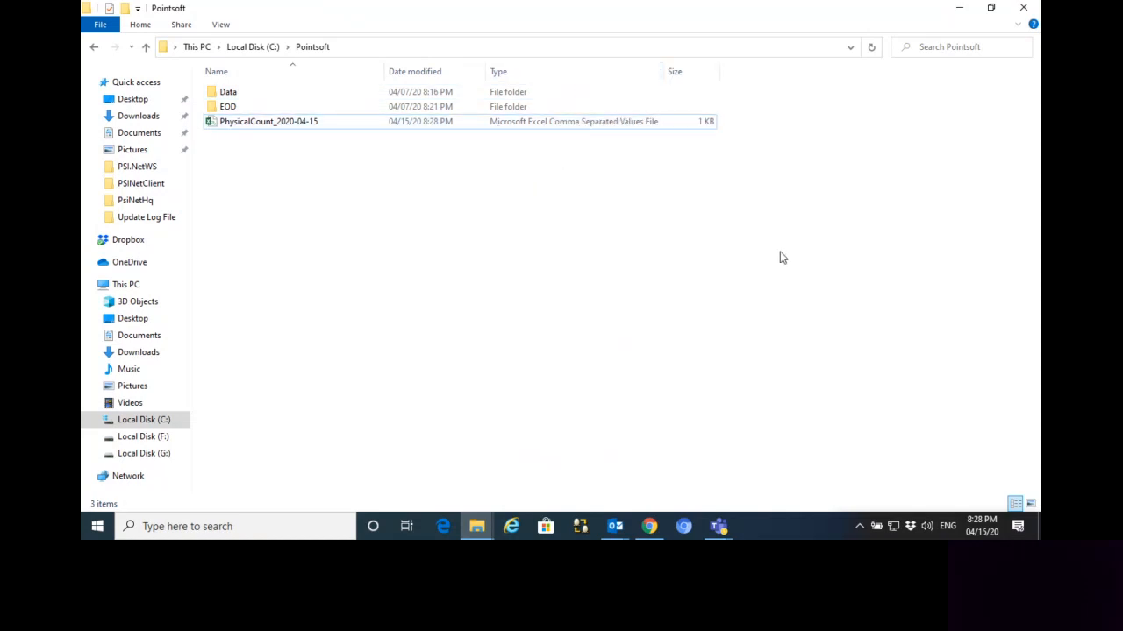
pyautogui.doubleClick(294, 127)
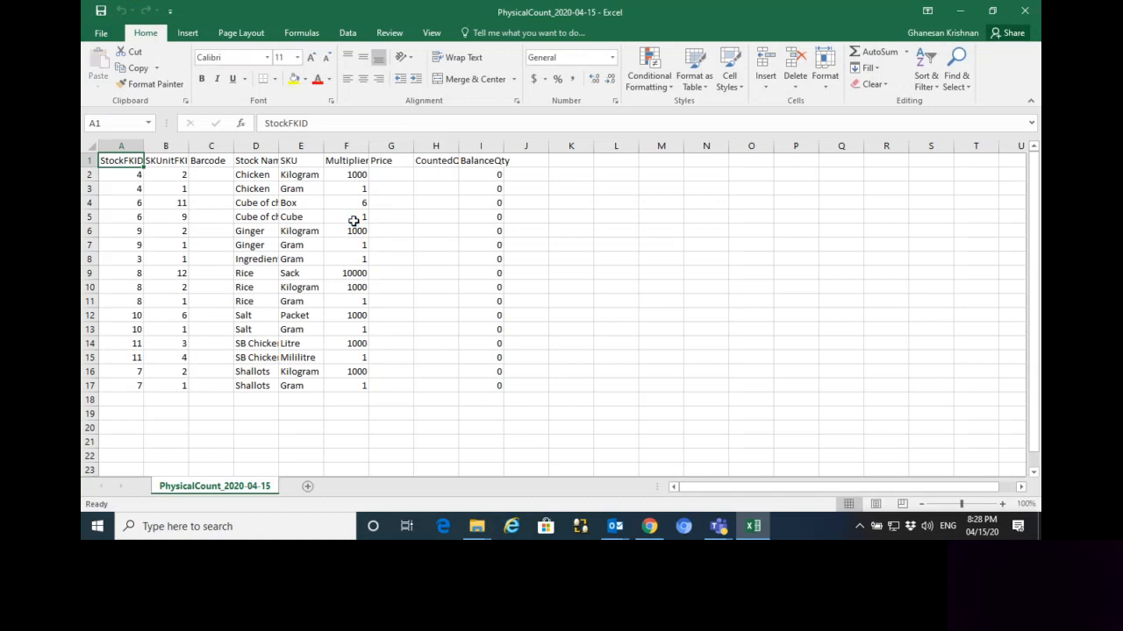
# Auto-fit the widths of the Stock Name, Multiplier, CountedQty and BalanceQty columns to their contents
pyautogui.doubleClick(278, 146)
pyautogui.doubleClick(422, 145)
pyautogui.doubleClick(517, 146)
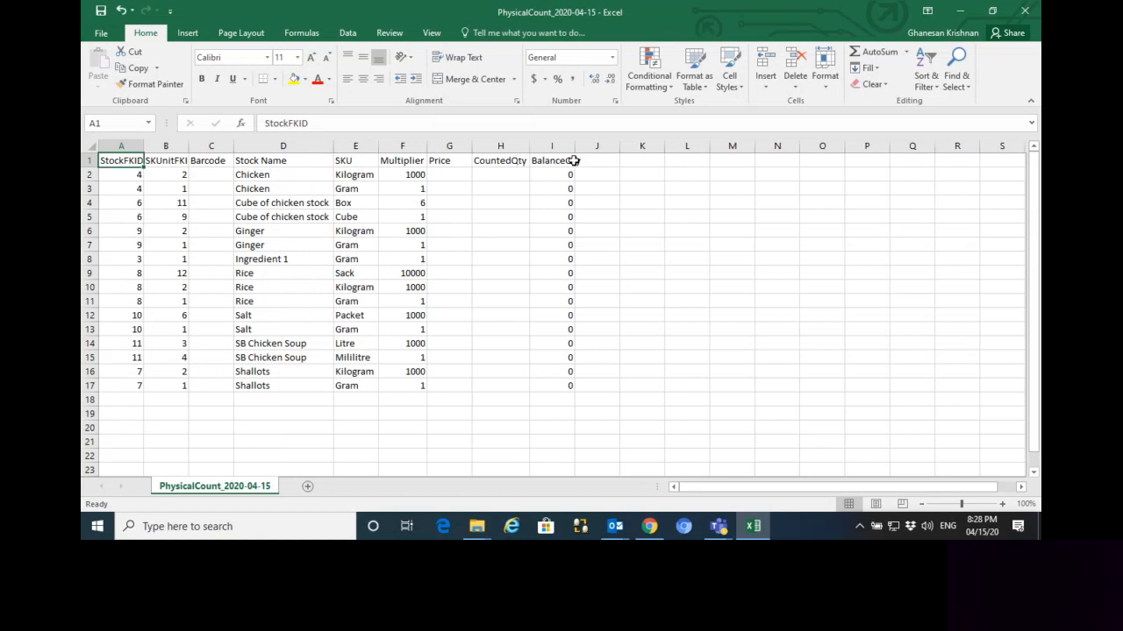
pyautogui.doubleClick(574, 146)
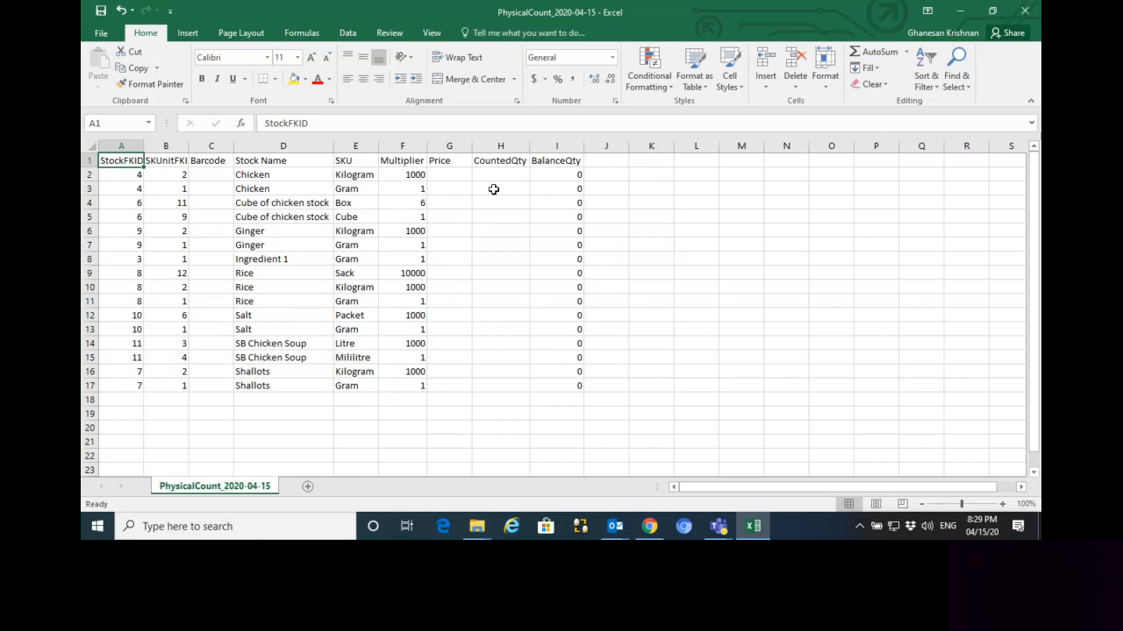
# Enter the CountedQty for Chicken as 4 in the Kilogram row and 350 in the Gram row
pyautogui.click(501, 145)
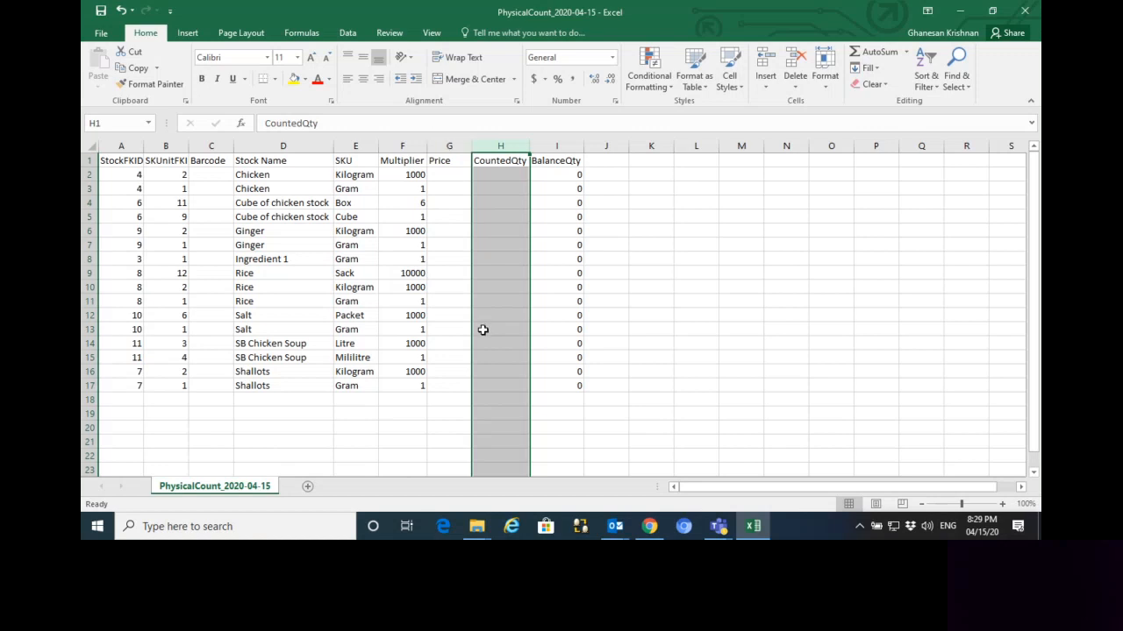
pyautogui.click(494, 175)
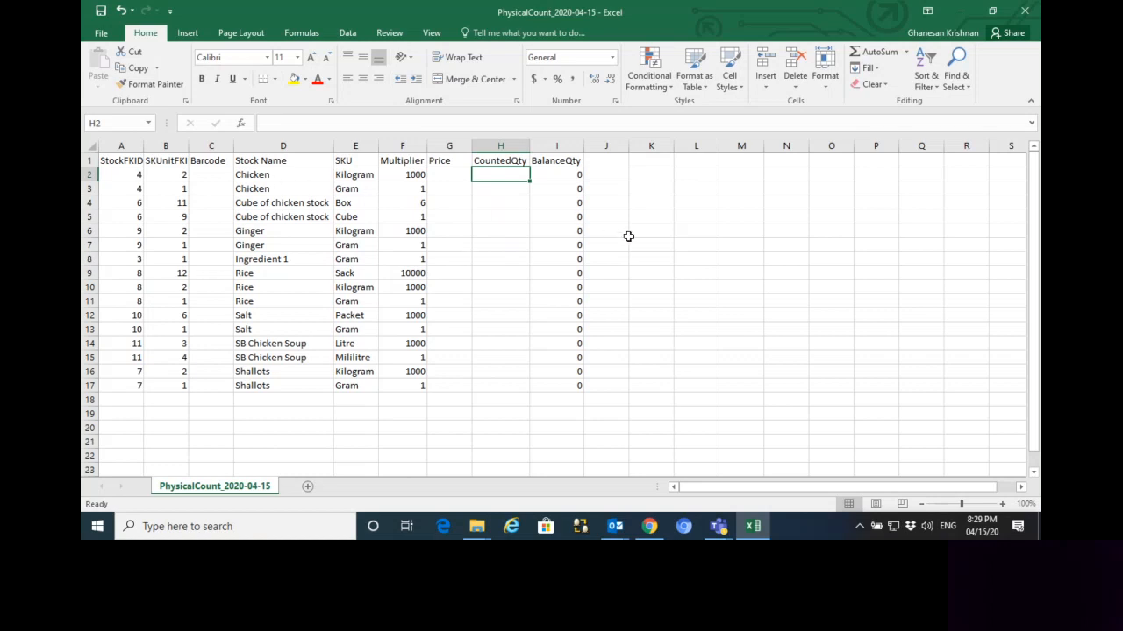
pyautogui.write('4')
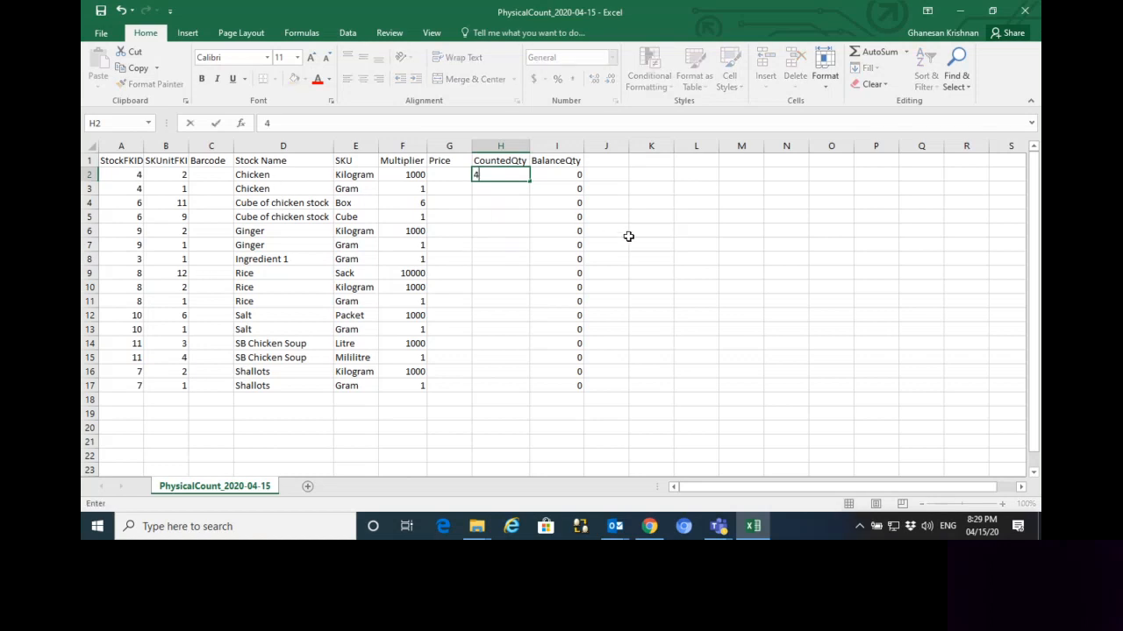
pyautogui.press('Return')
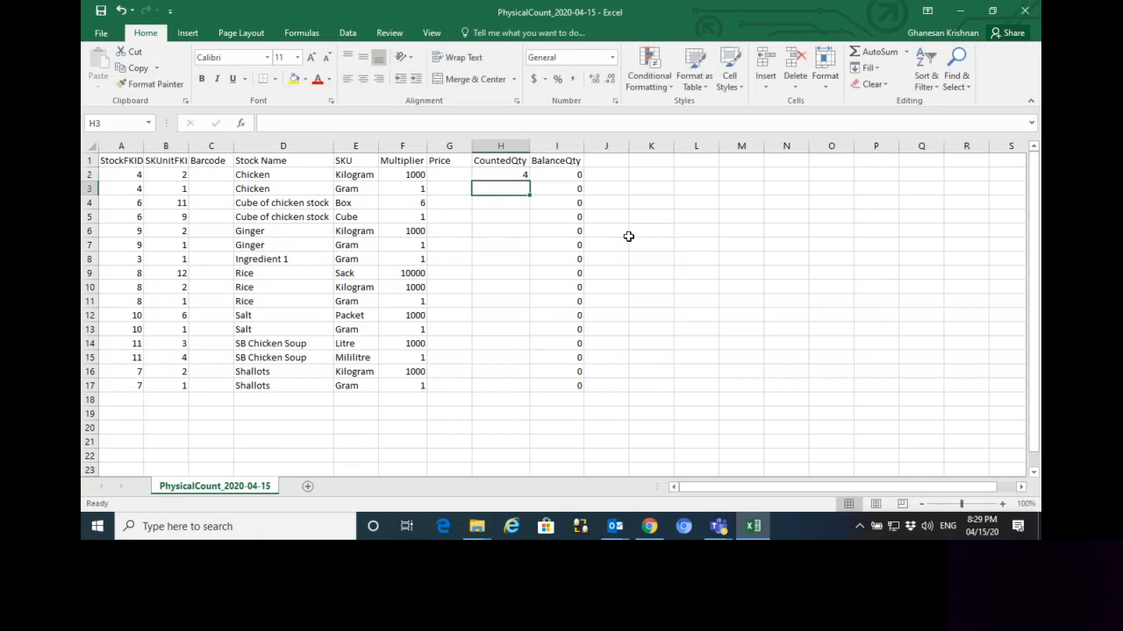
pyautogui.write('350')
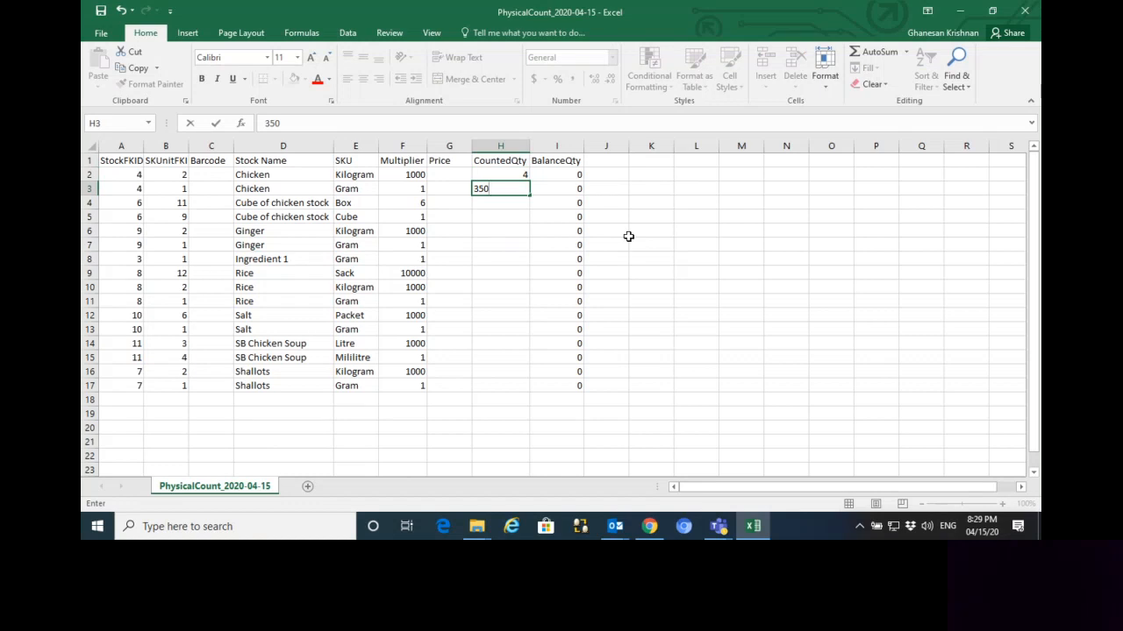
pyautogui.press('Return')
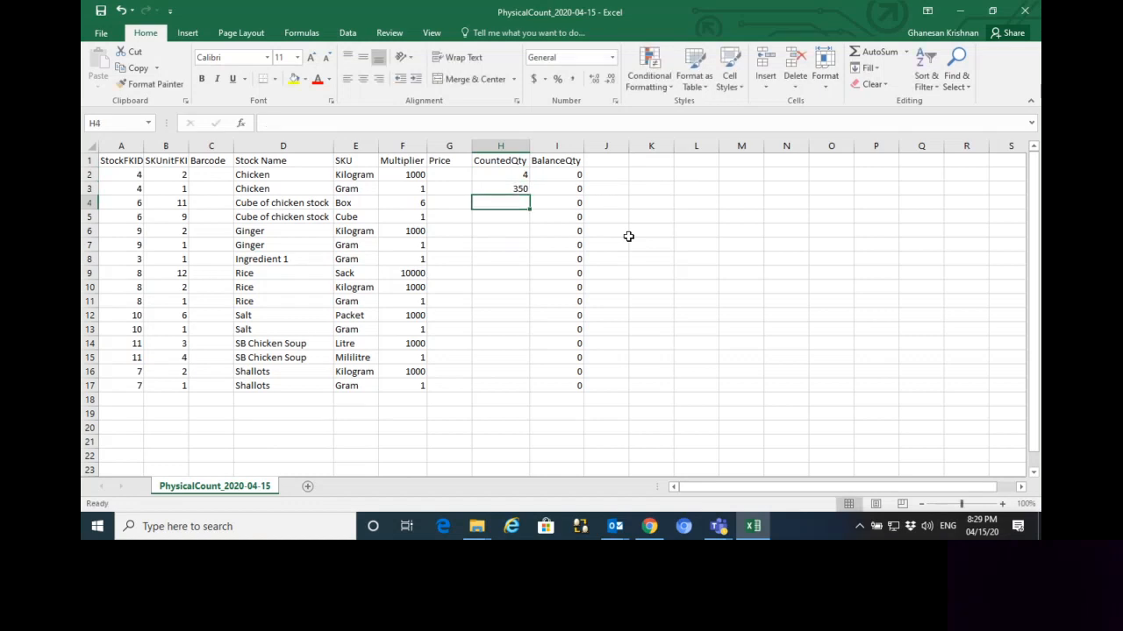
# Enter the CountedQty for Cube of chicken stock as 7 for Box and 0 for Cube
pyautogui.write('7')
pyautogui.press('Return')
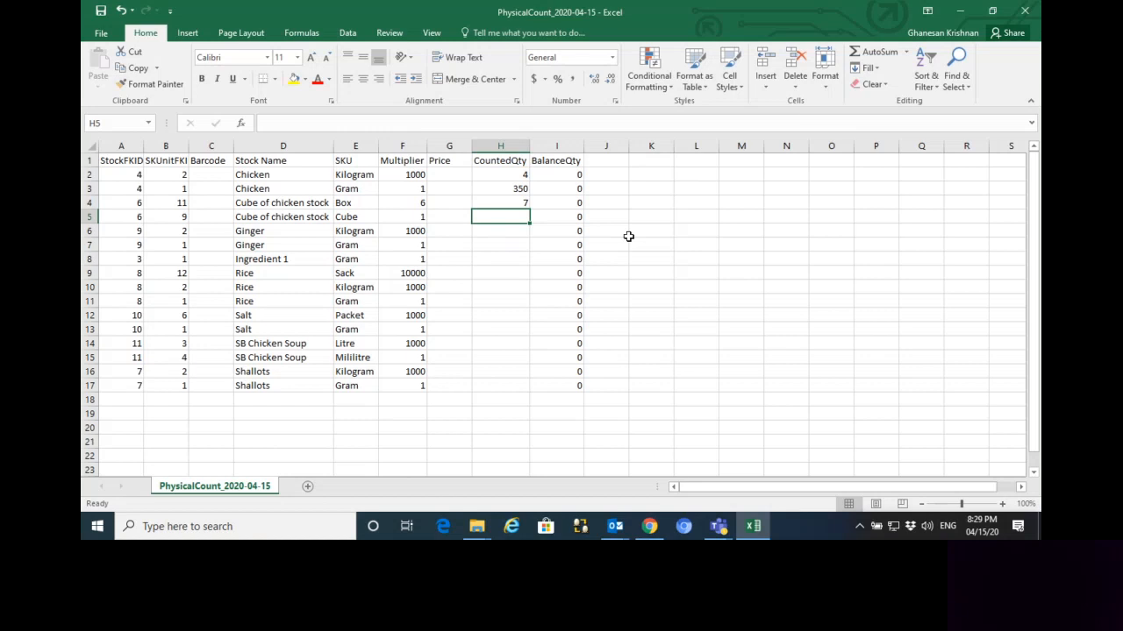
pyautogui.write('0')
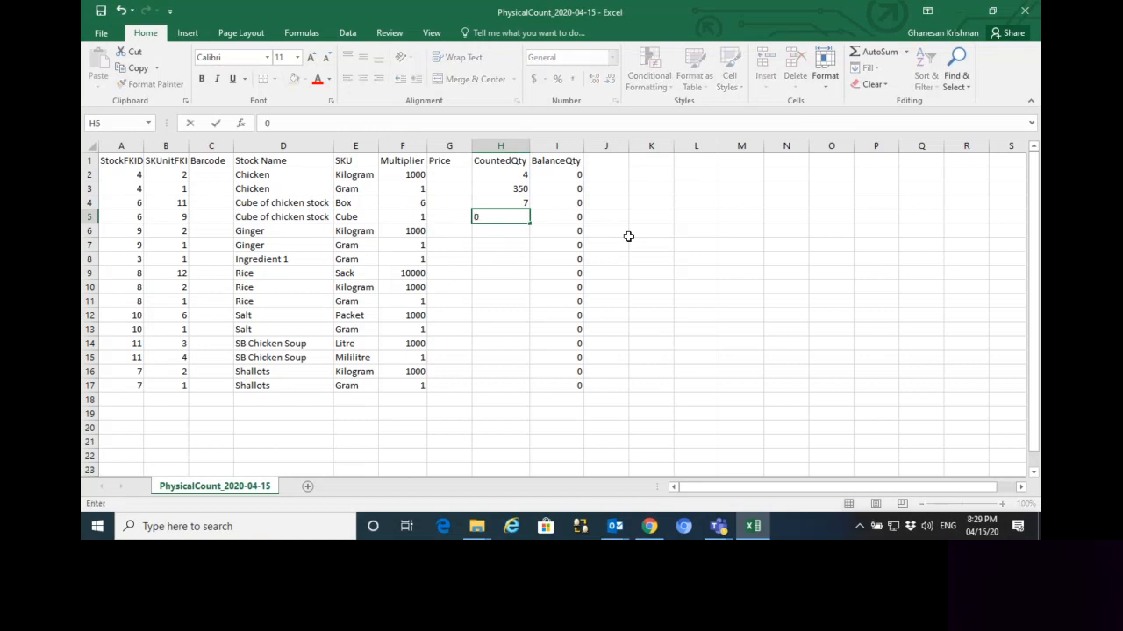
pyautogui.press('Return')
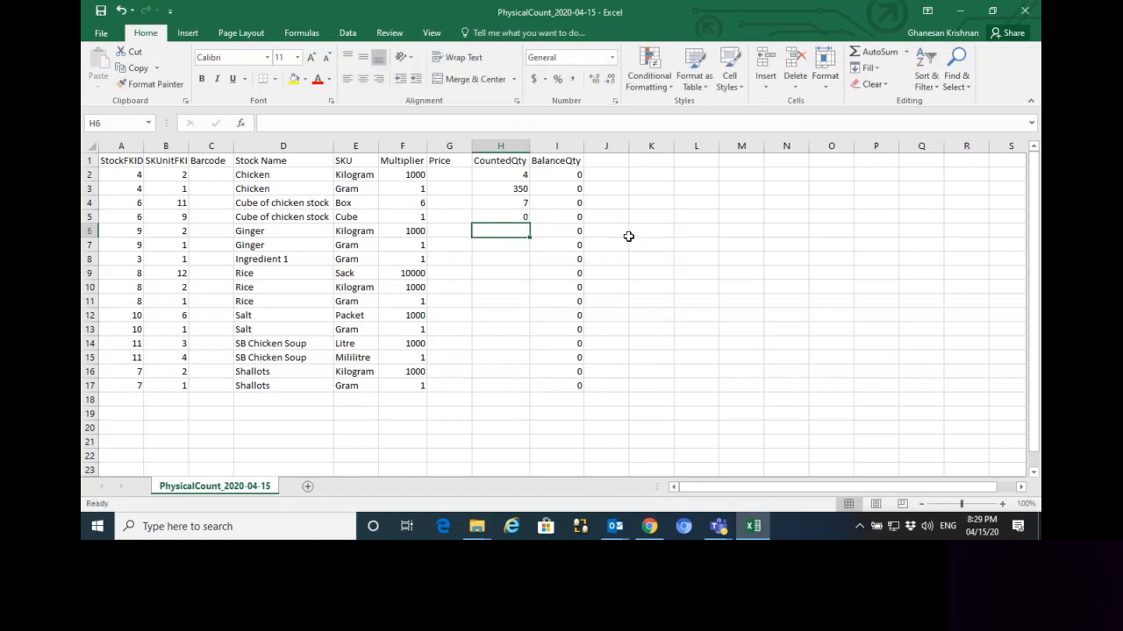
# Enter the CountedQty for Ginger as 3 for Kilogram and 0 for Gram, and 0 for Ingredient 1
pyautogui.write('3')
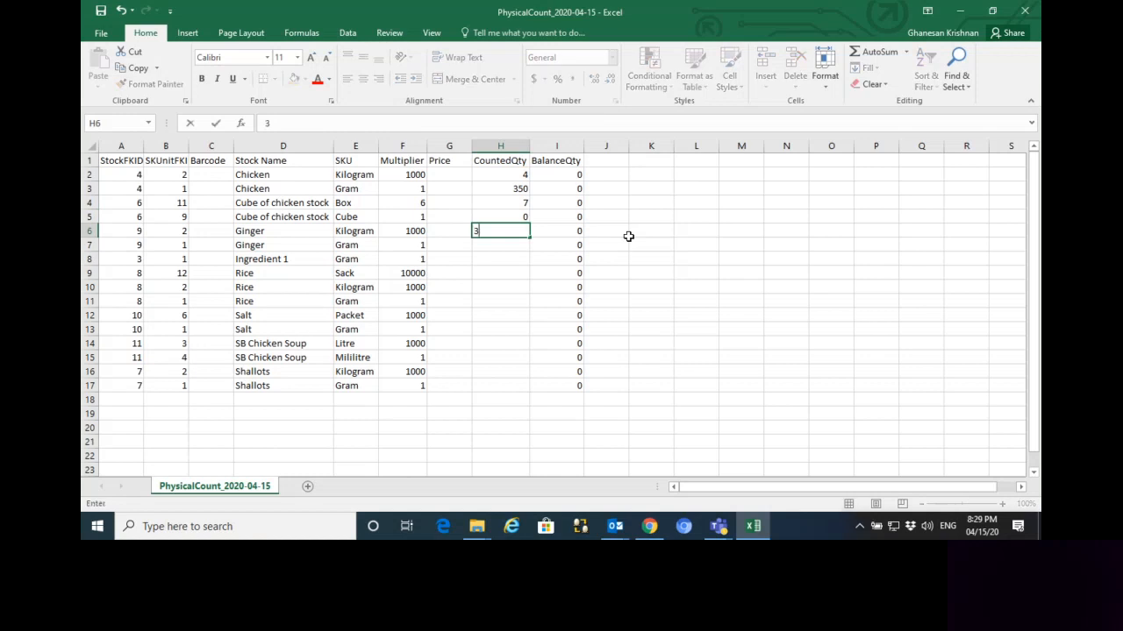
pyautogui.press('Return')
pyautogui.write('0')
pyautogui.press('Return')
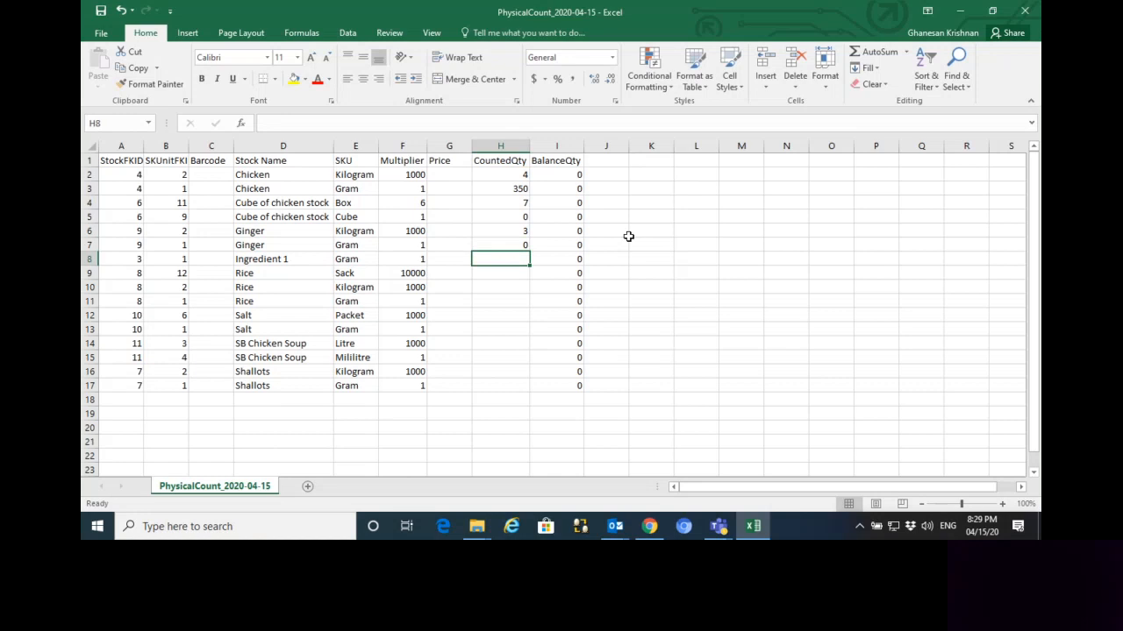
pyautogui.write('0')
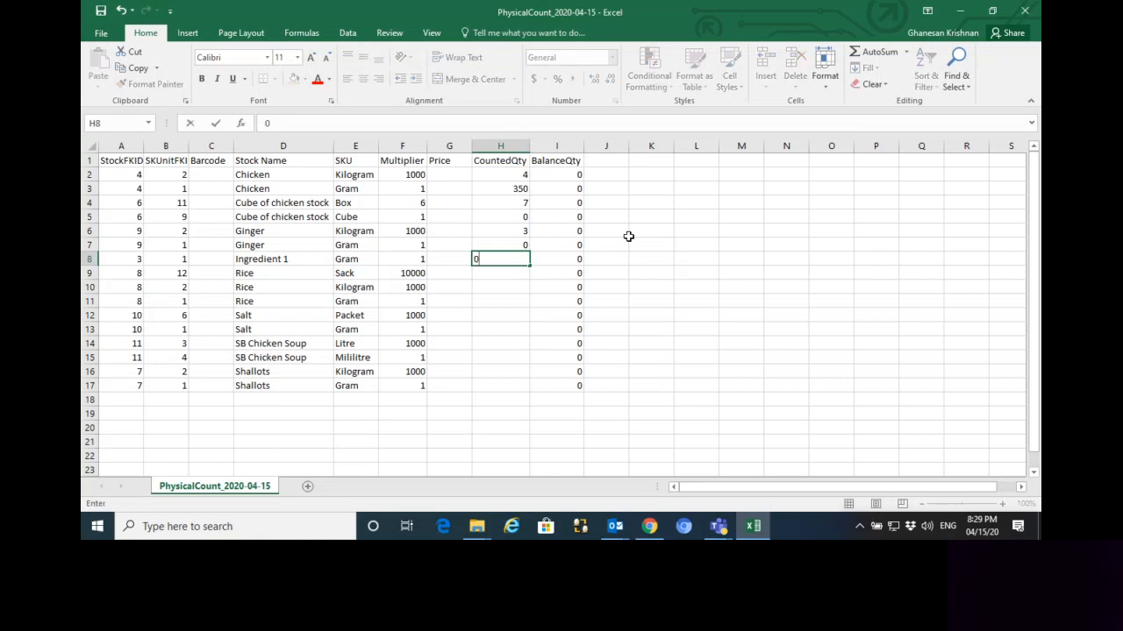
pyautogui.press('Return')
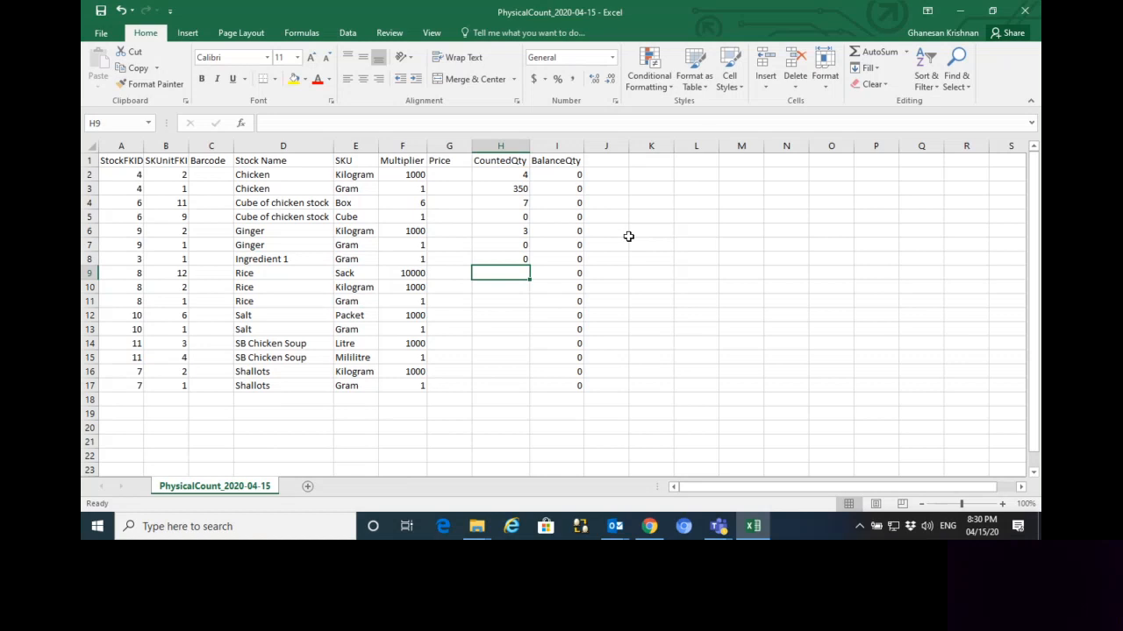
# Enter the CountedQty for Rice as 2 for Sack, 3 for Kilogram and 0 for Gram
pyautogui.write('2')
pyautogui.press('Return')
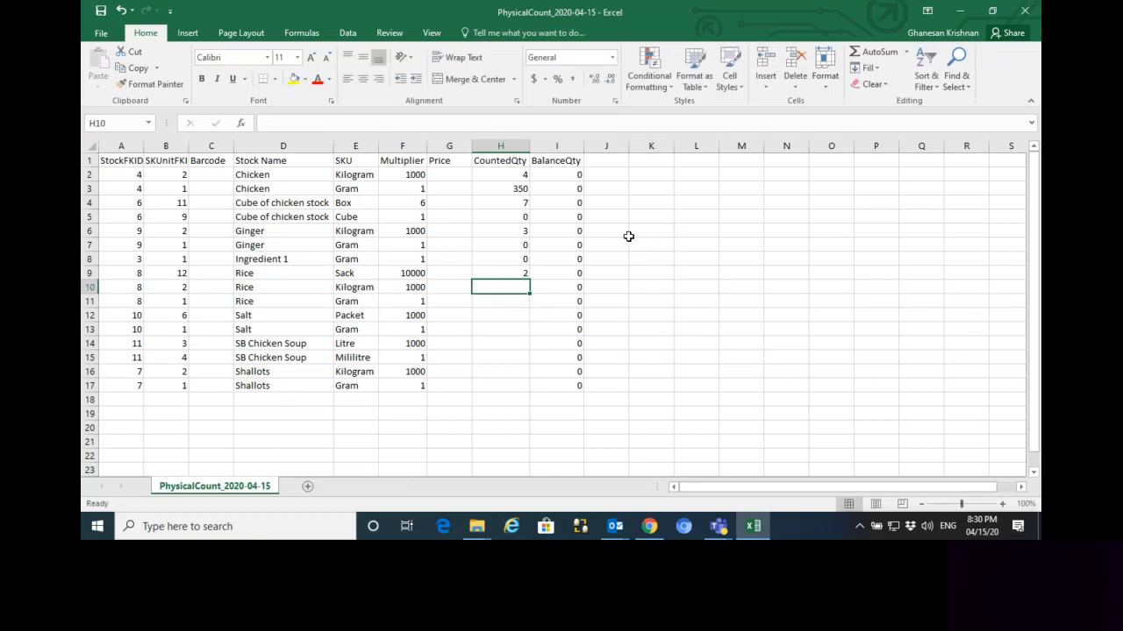
pyautogui.write('3')
pyautogui.press('Return')
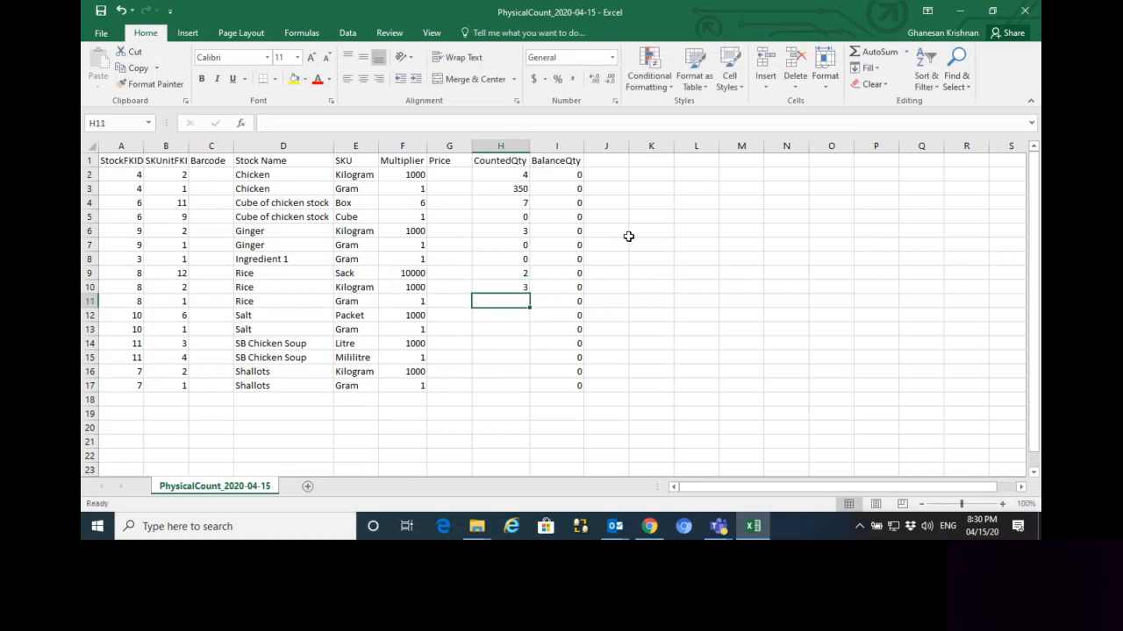
pyautogui.write('0')
pyautogui.press('Return')
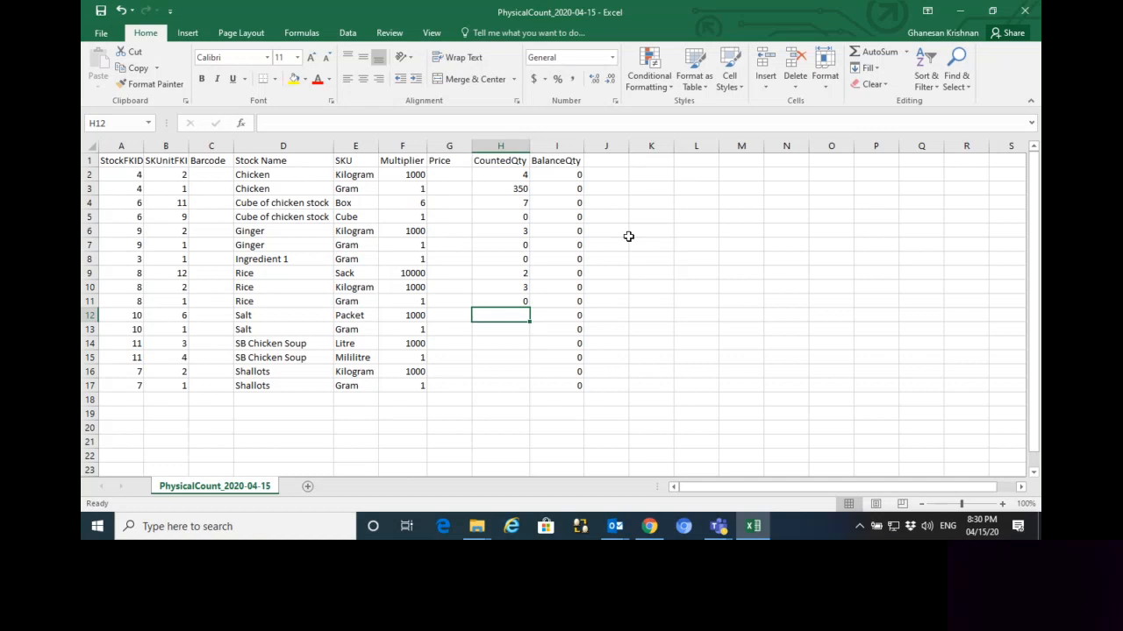
# Enter the CountedQty for Salt as 7 for Packet and 0 for Gram, and 0 for both SB Chicken Soup units
pyautogui.write('7')
pyautogui.press('Return')
pyautogui.write('0')
pyautogui.press('Return')
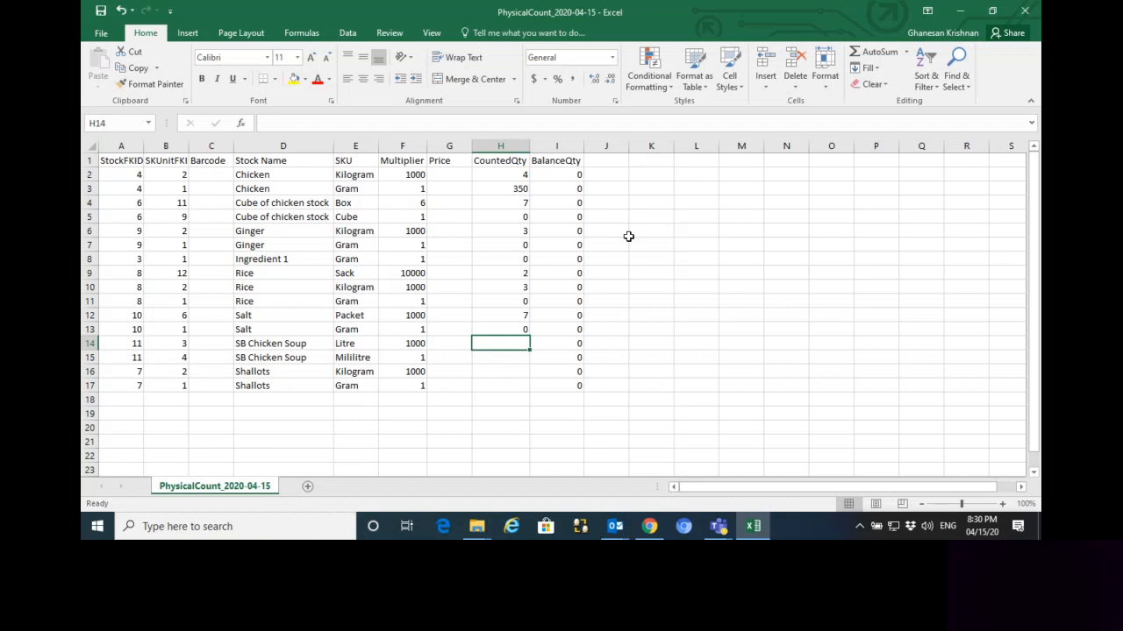
pyautogui.write('0')
pyautogui.press('Return')
pyautogui.write('0')
pyautogui.press('Return')
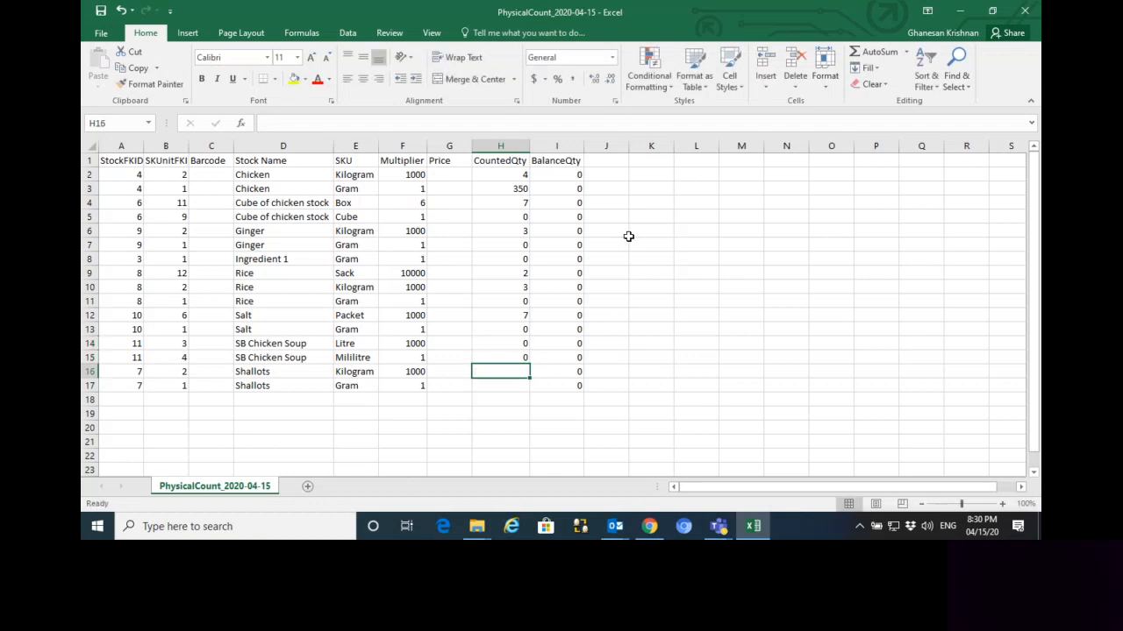
# Enter the CountedQty for Shallots as 2 in the Kilogram row and 100 in the Gram row
pyautogui.write('2')
pyautogui.press('Return')
pyautogui.write('100')
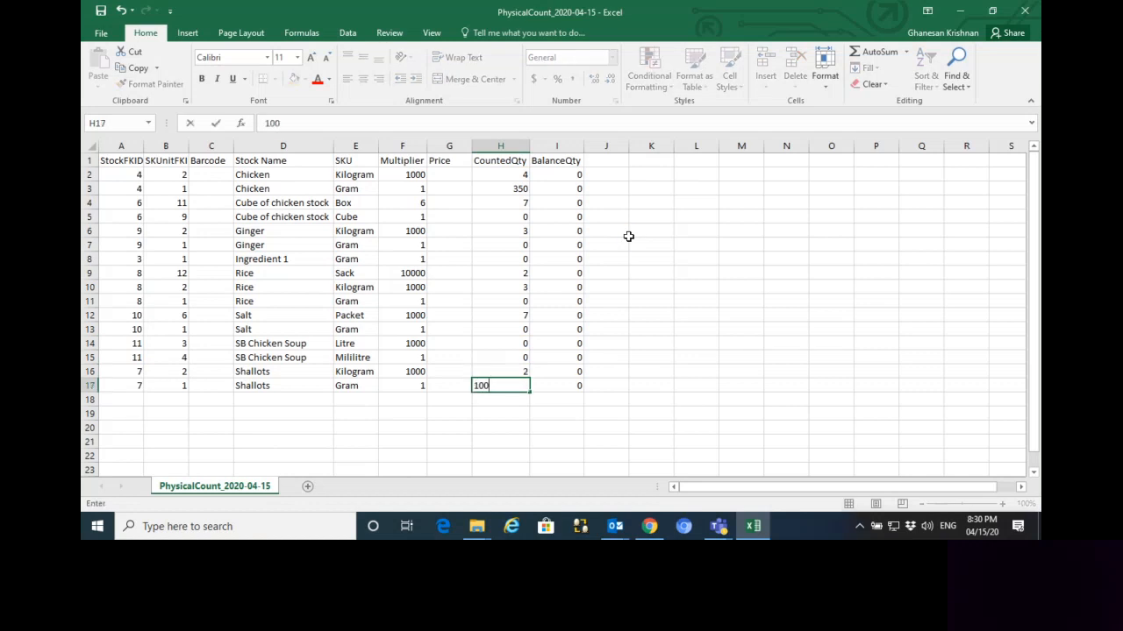
pyautogui.press('Up')
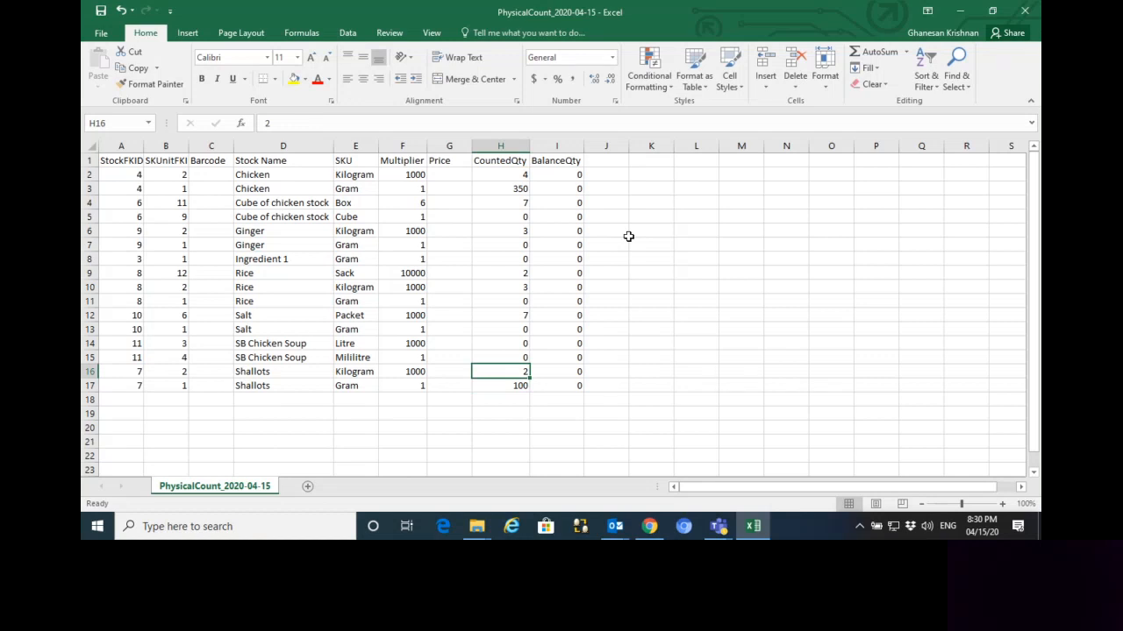
# Save the count sheet in CSV format over the existing PhysicalCount_2020-04-15 file and close Excel
pyautogui.click(100, 13)
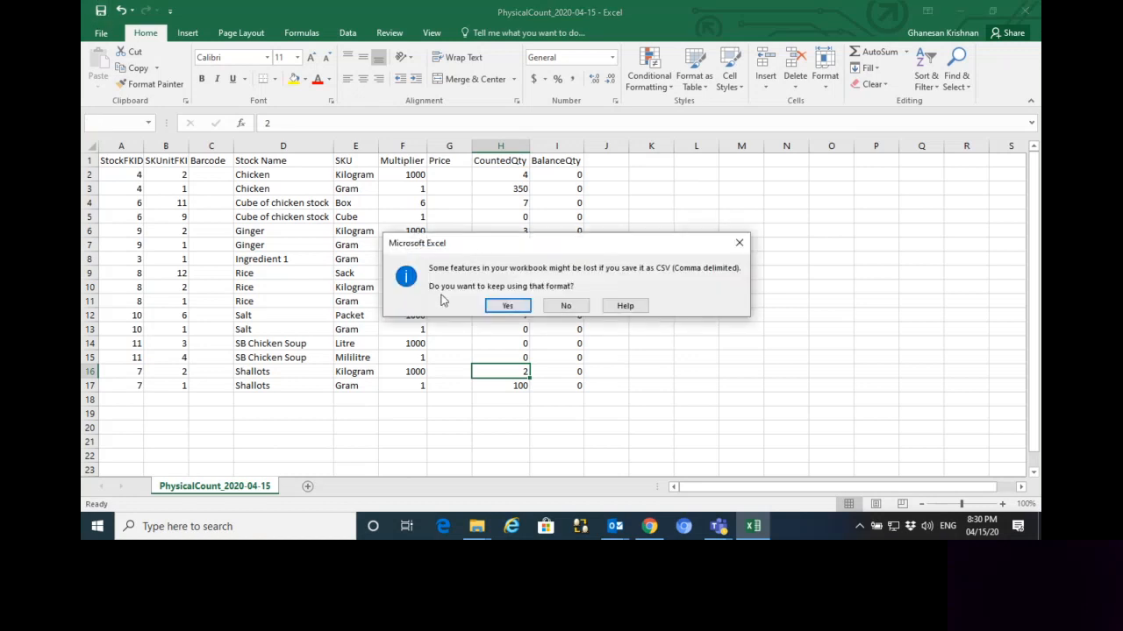
pyautogui.click(507, 309)
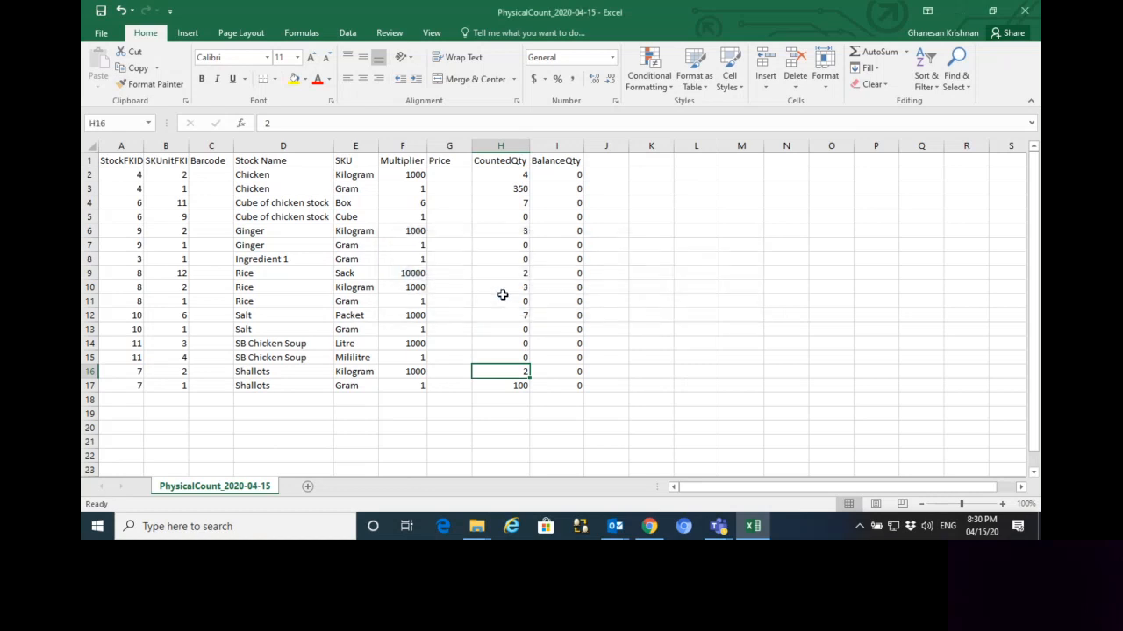
pyautogui.click(1026, 12)
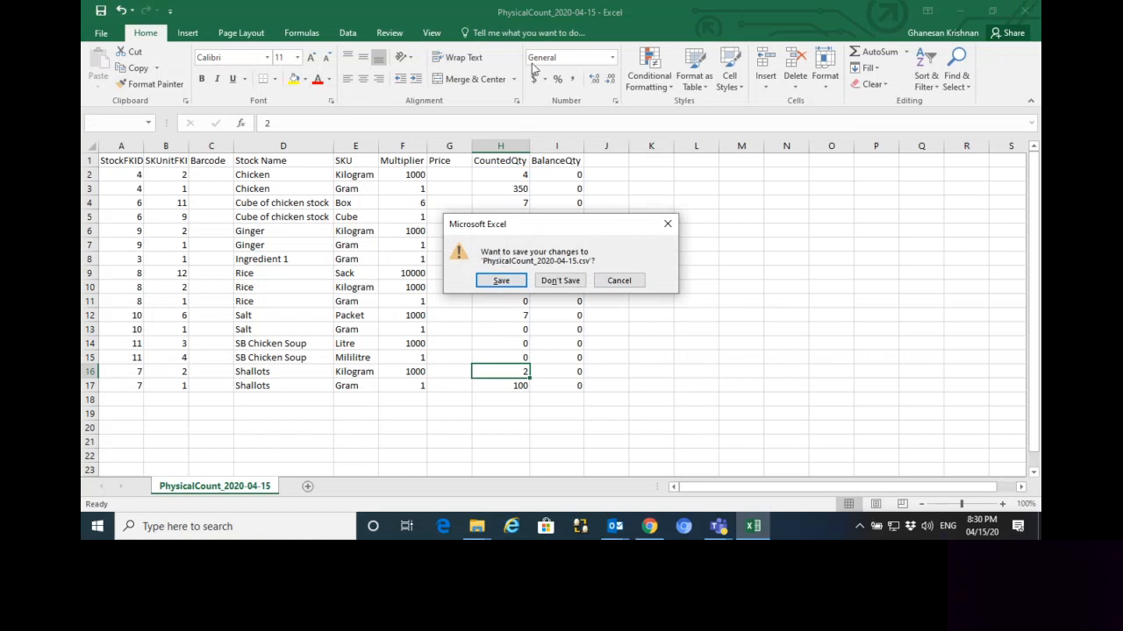
pyautogui.click(496, 283)
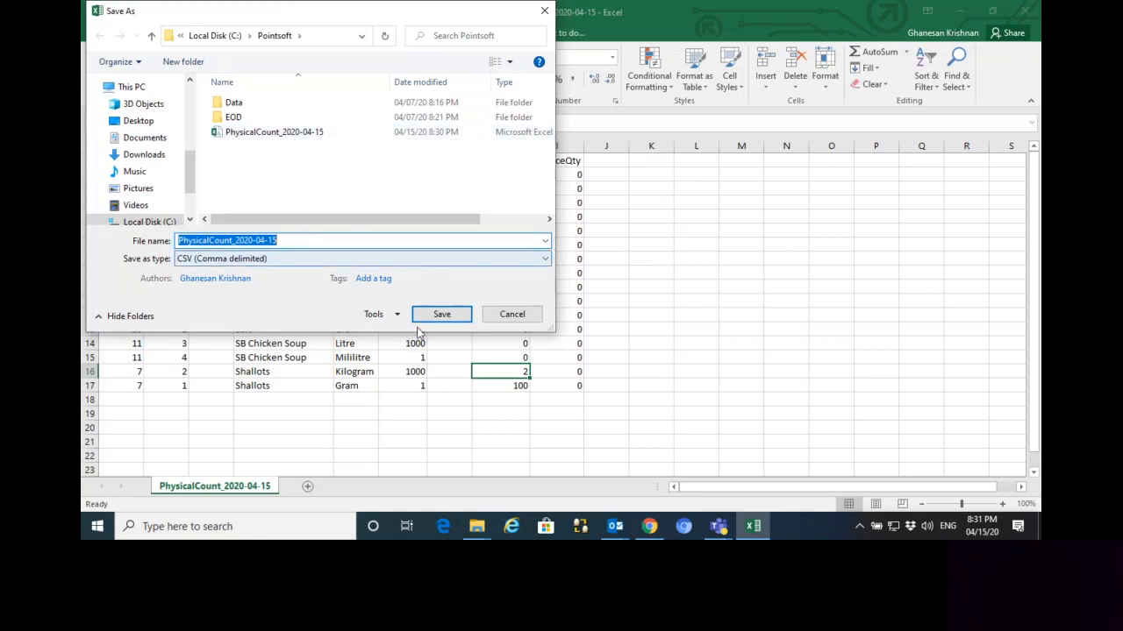
pyautogui.click(442, 316)
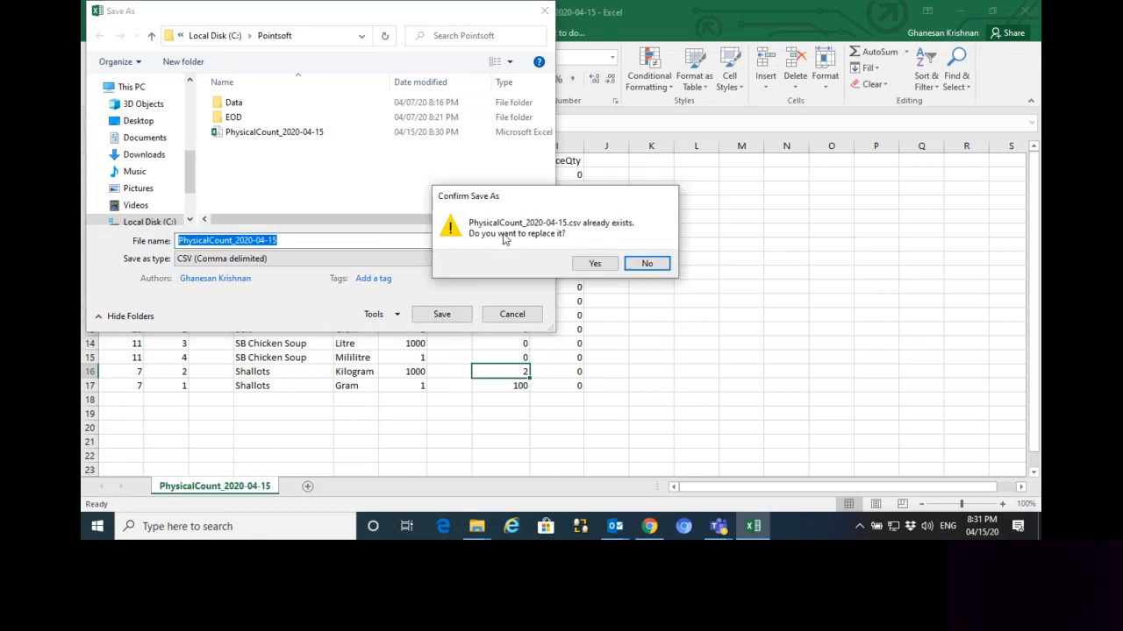
pyautogui.click(590, 264)
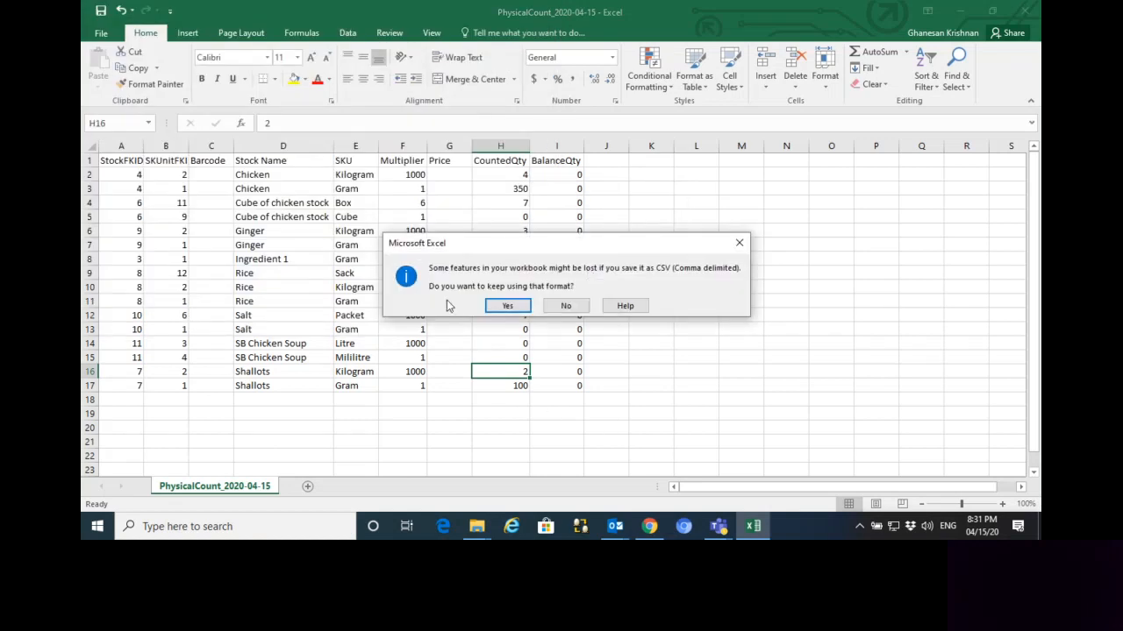
pyautogui.click(502, 306)
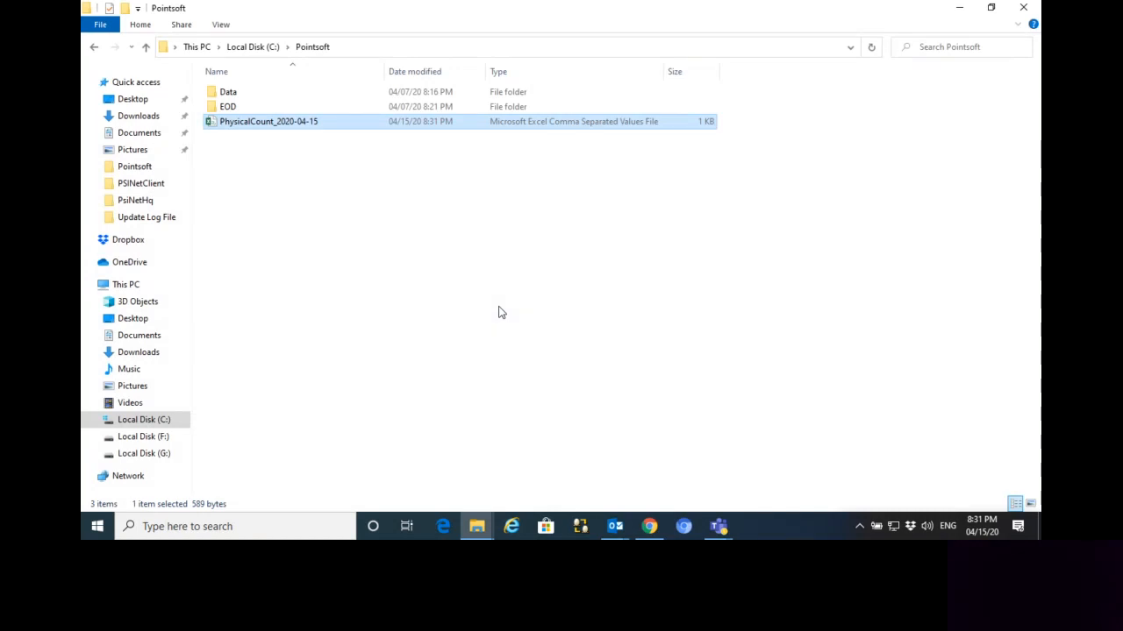
# Switch to the PSINetClient folder and launch the Inventory application
pyautogui.click(479, 530)
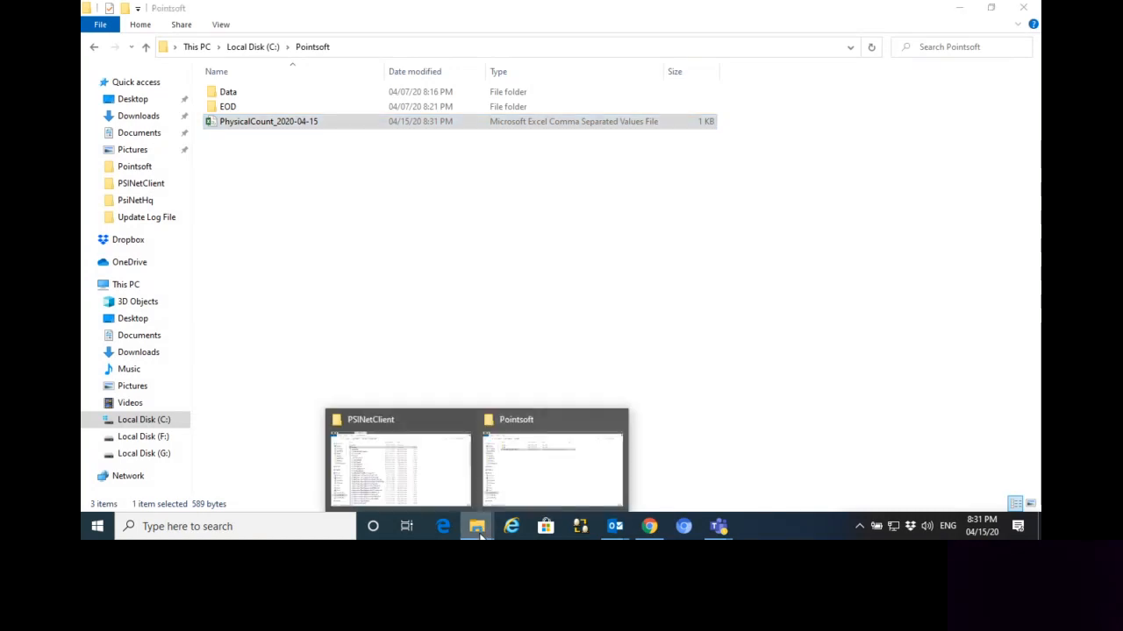
pyautogui.click(394, 469)
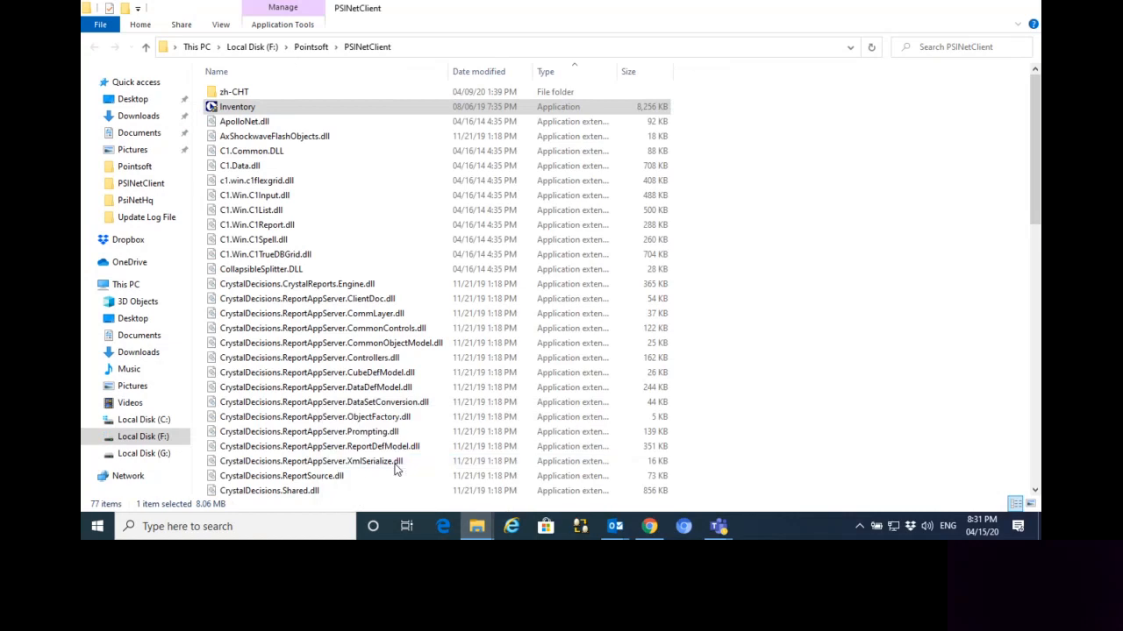
pyautogui.doubleClick(253, 110)
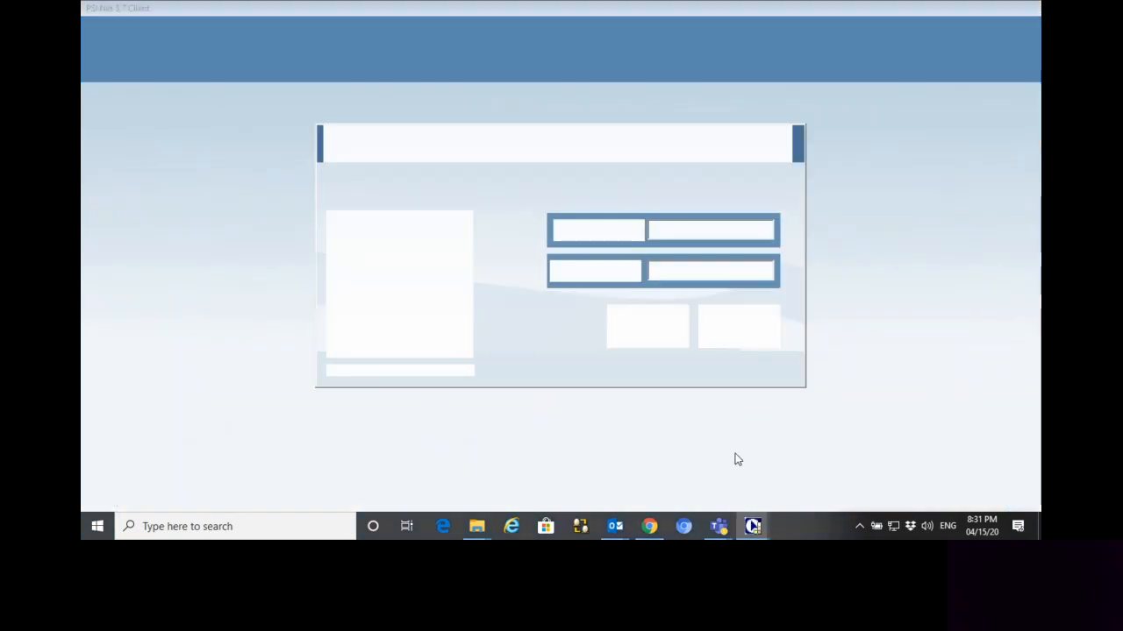
# Log in to the inventory client as admin with the account password
pyautogui.click(672, 231)
pyautogui.write('admin')
pyautogui.write('******')
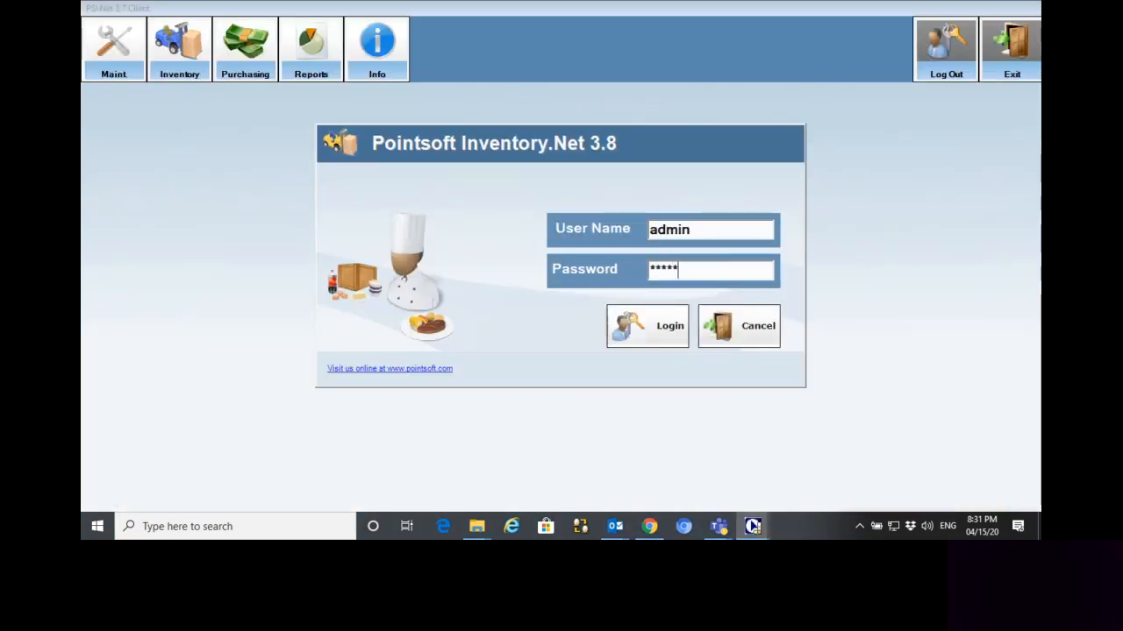
pyautogui.press('Return')
pyautogui.click(668, 351)
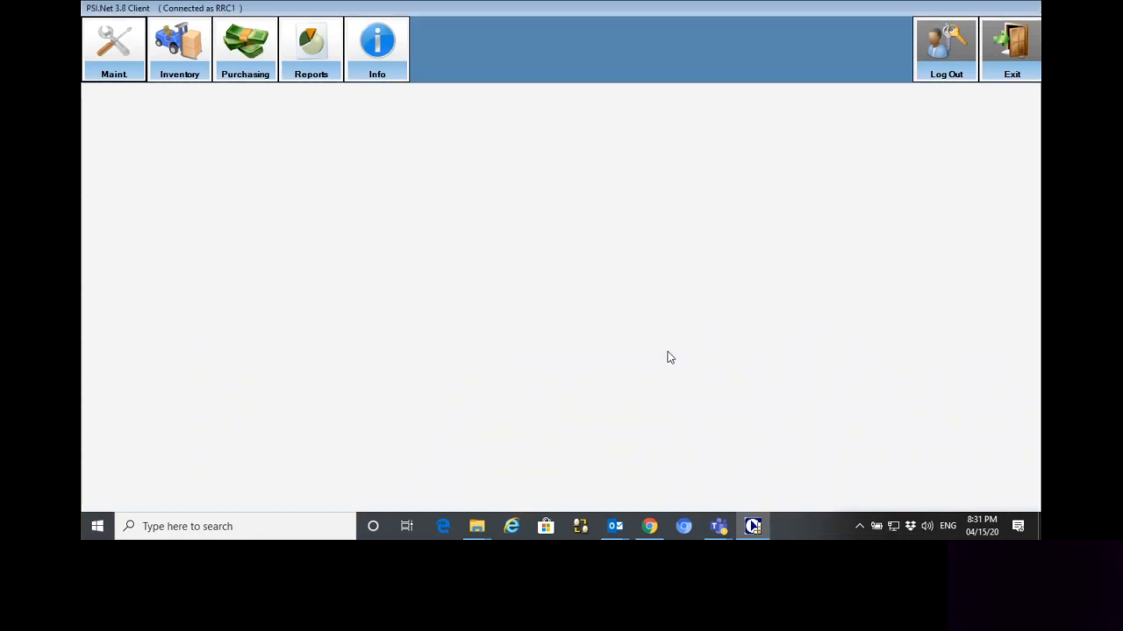
# Open Physical Count from the inventory functions and start a new count dated April 14, 2020
pyautogui.click(165, 70)
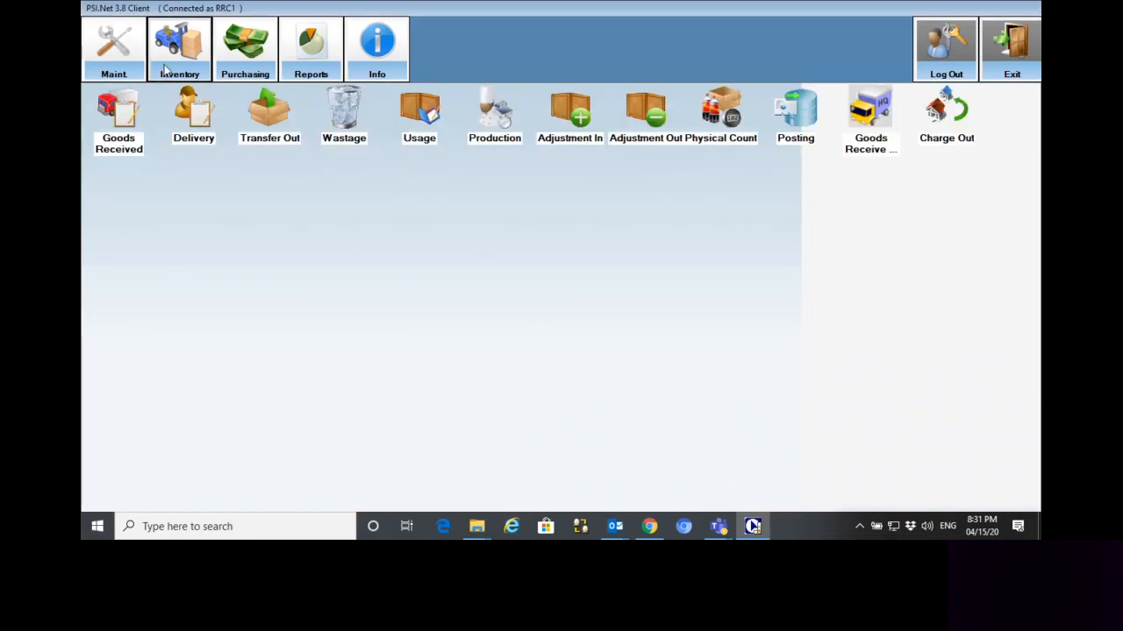
pyautogui.click(722, 132)
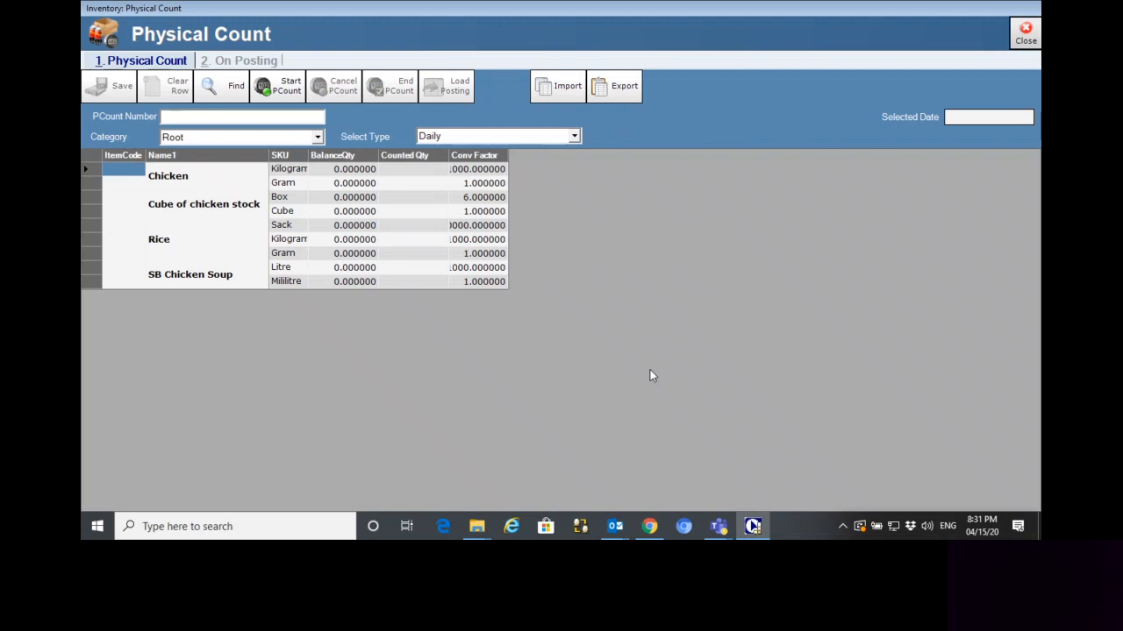
pyautogui.click(281, 92)
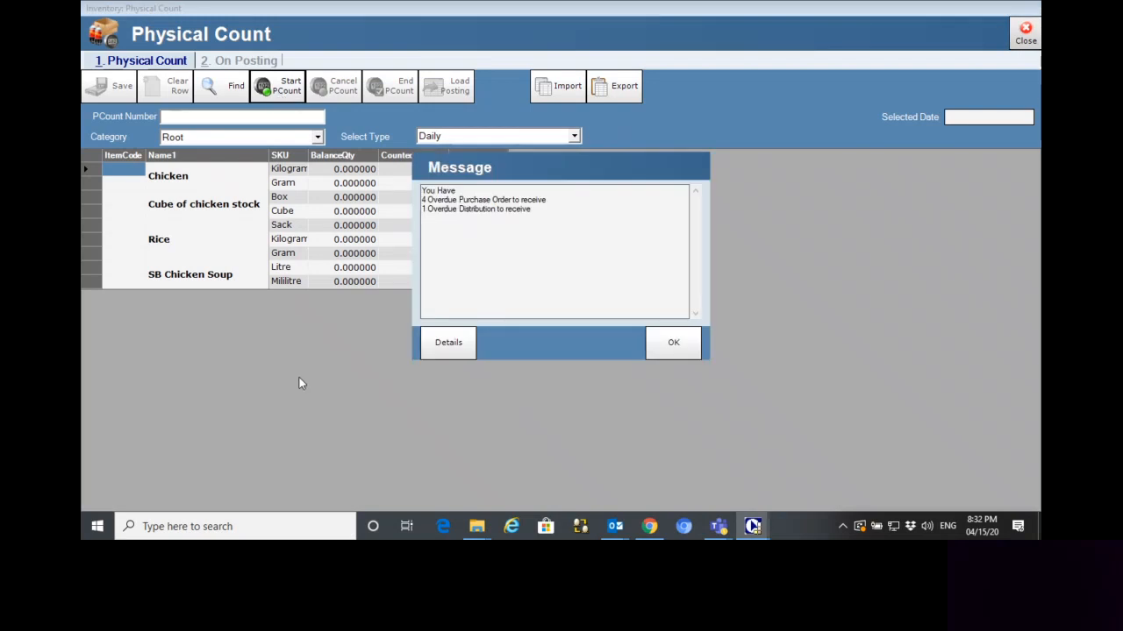
pyautogui.click(673, 344)
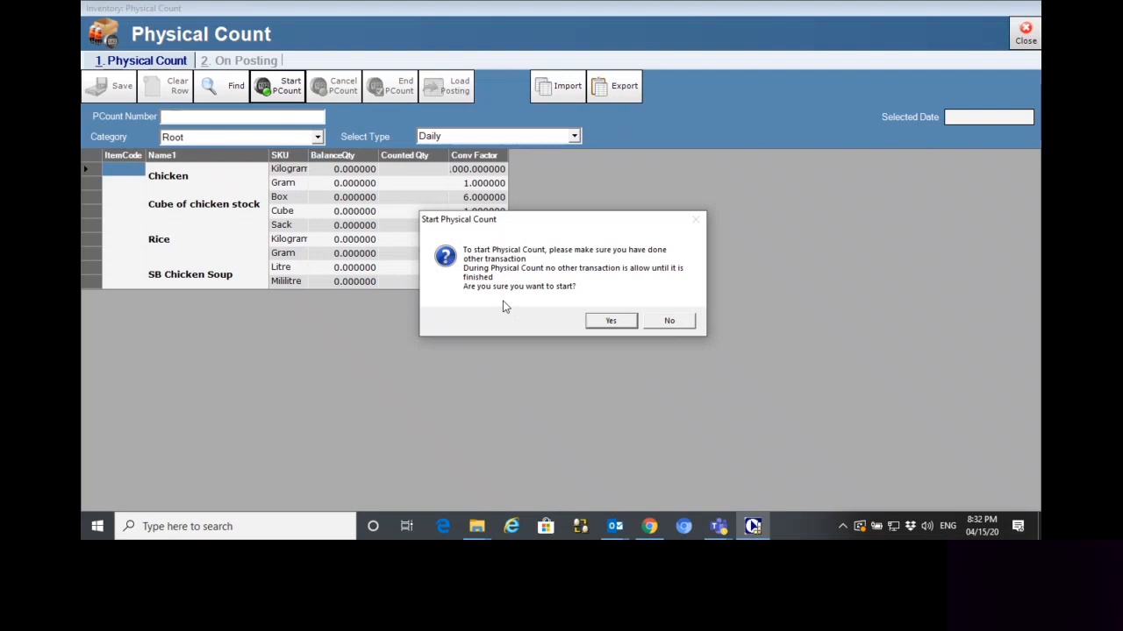
pyautogui.click(611, 322)
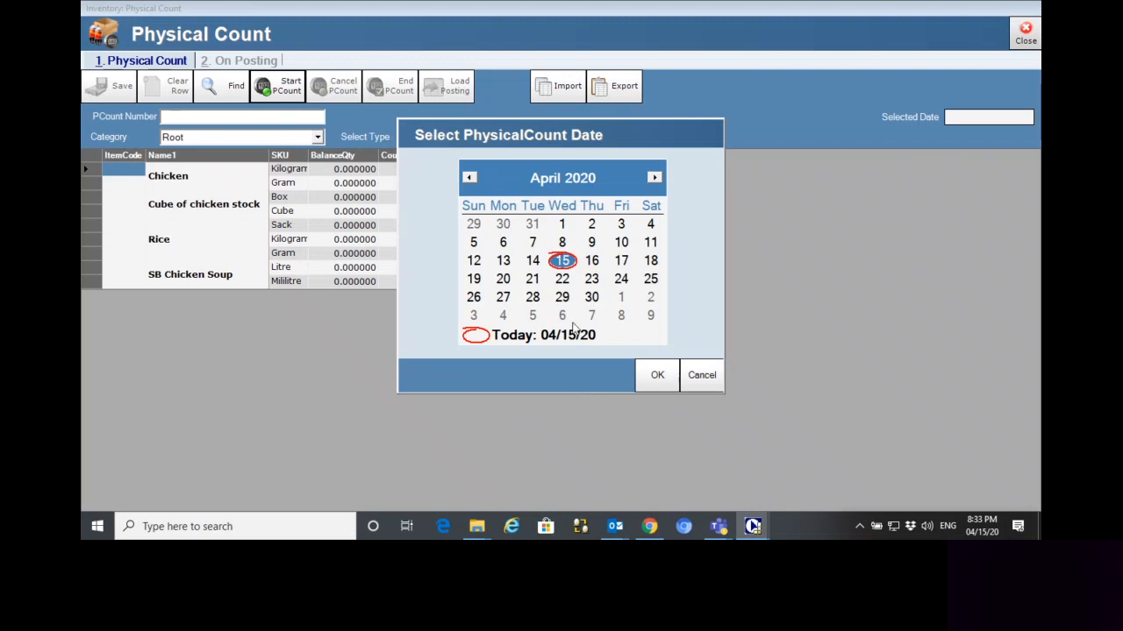
pyautogui.click(534, 261)
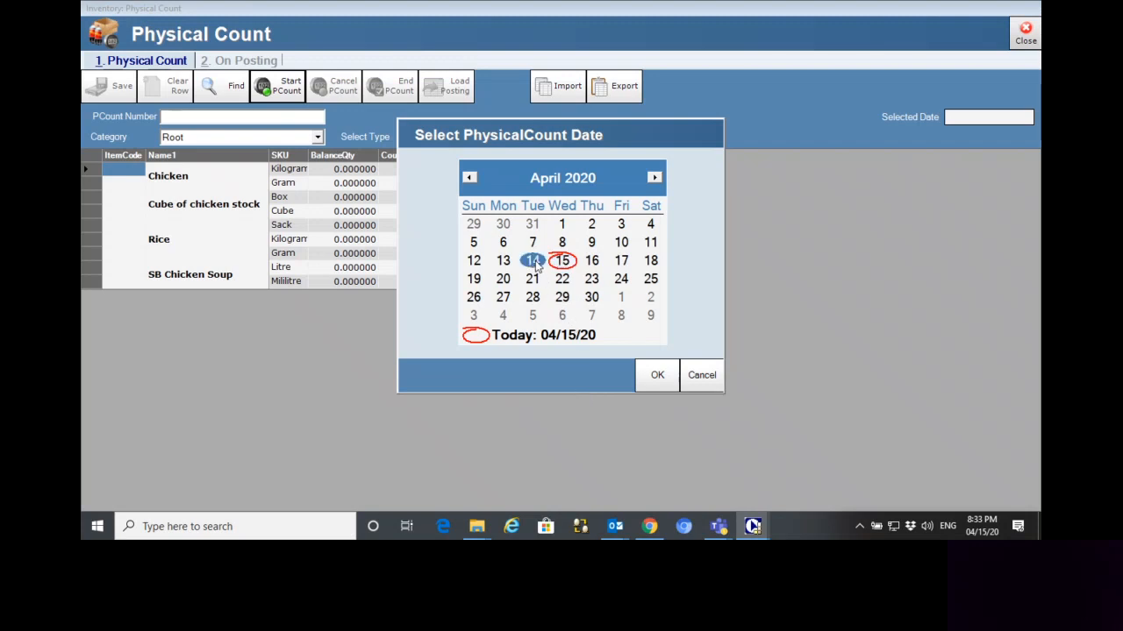
pyautogui.click(654, 378)
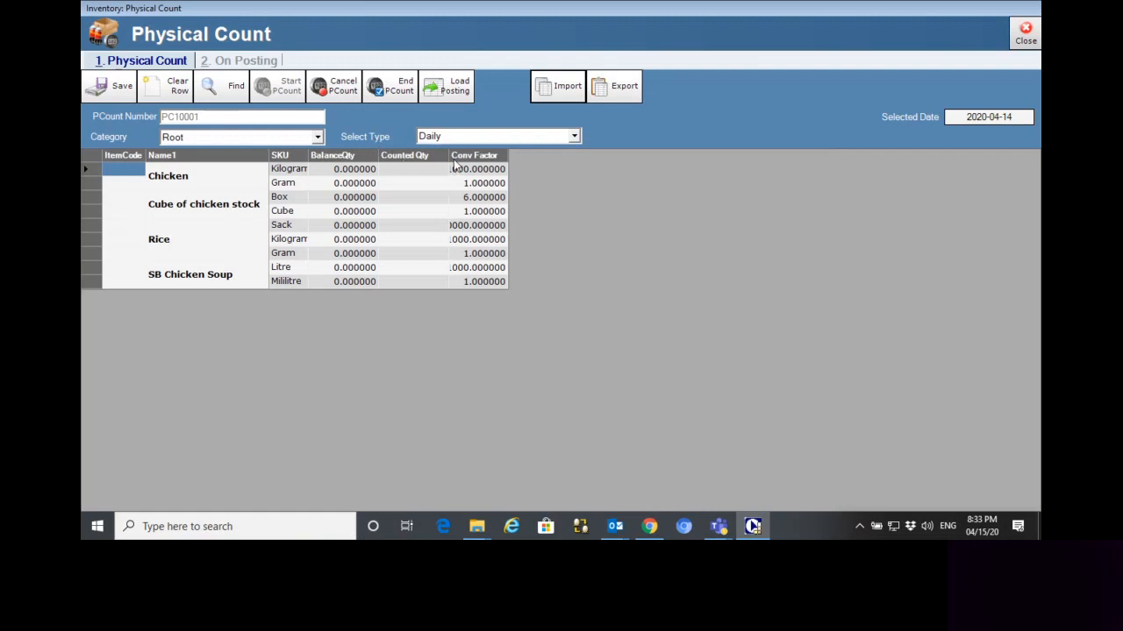
# Narrow the Counted Qty column and fit the Conv Factor, SKU and BalanceQty columns to their contents
pyautogui.moveTo(448, 154); pyautogui.dragTo(433, 156)
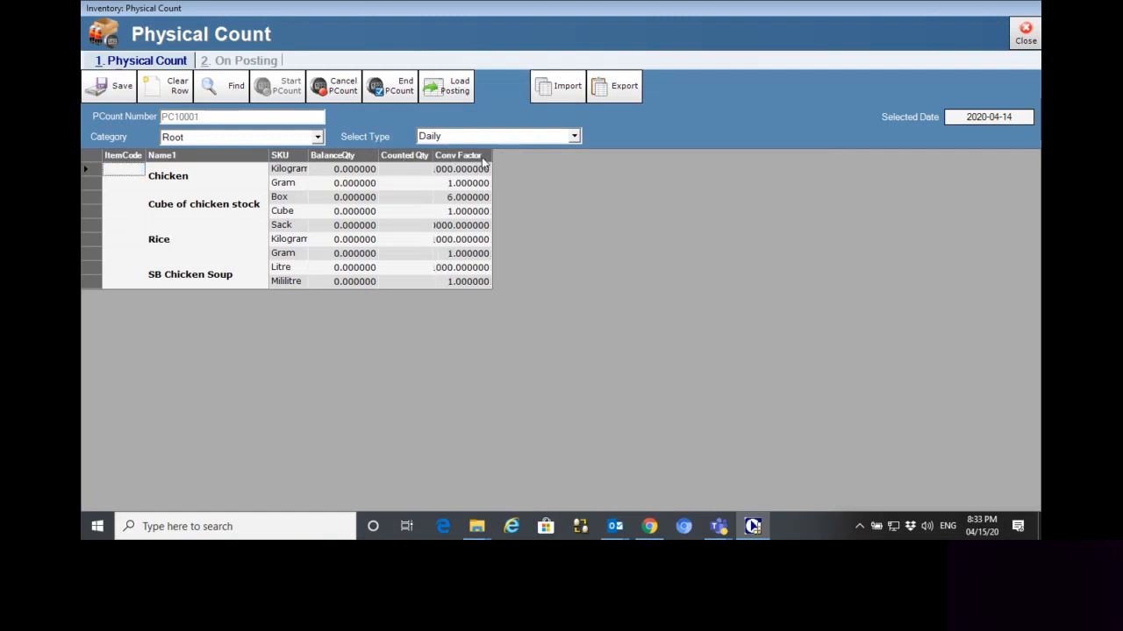
pyautogui.doubleClick(491, 155)
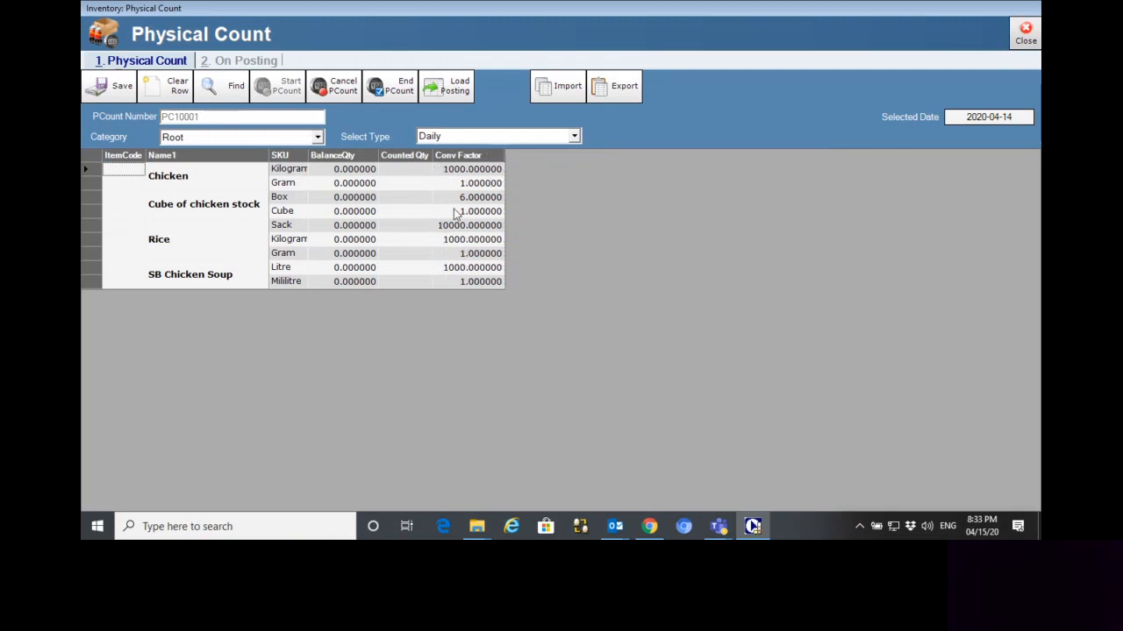
pyautogui.doubleClick(307, 154)
pyautogui.moveTo(386, 154); pyautogui.dragTo(386, 154)
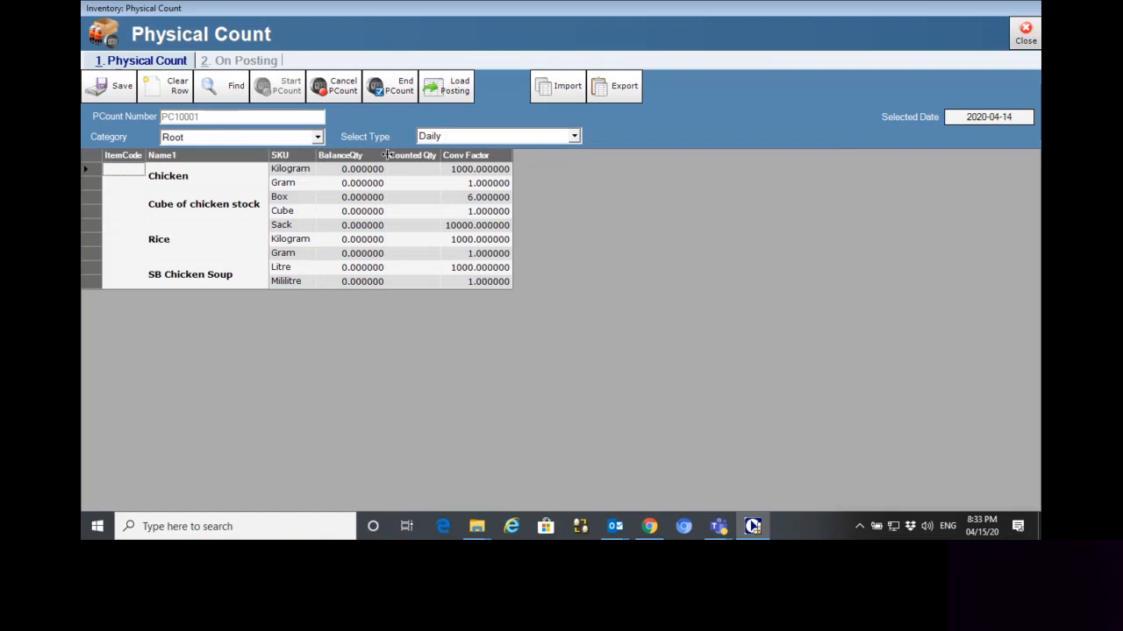
pyautogui.doubleClick(386, 154)
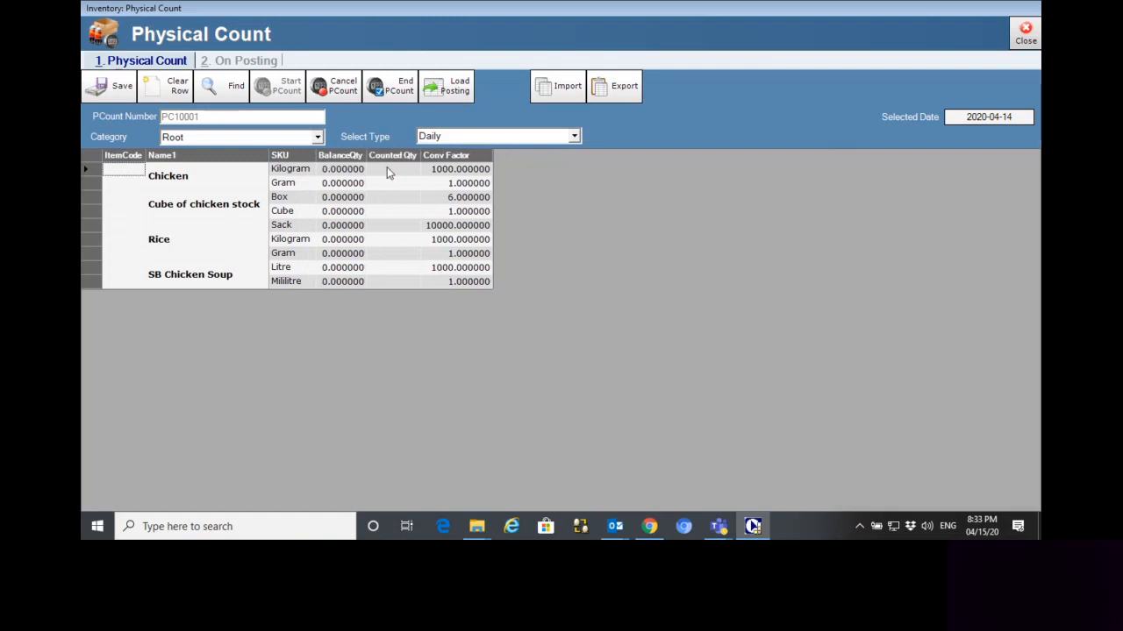
# Import the PhysicalCount_2020-04-15 CSV file into the physical count and save the imported quantities
pyautogui.click(558, 99)
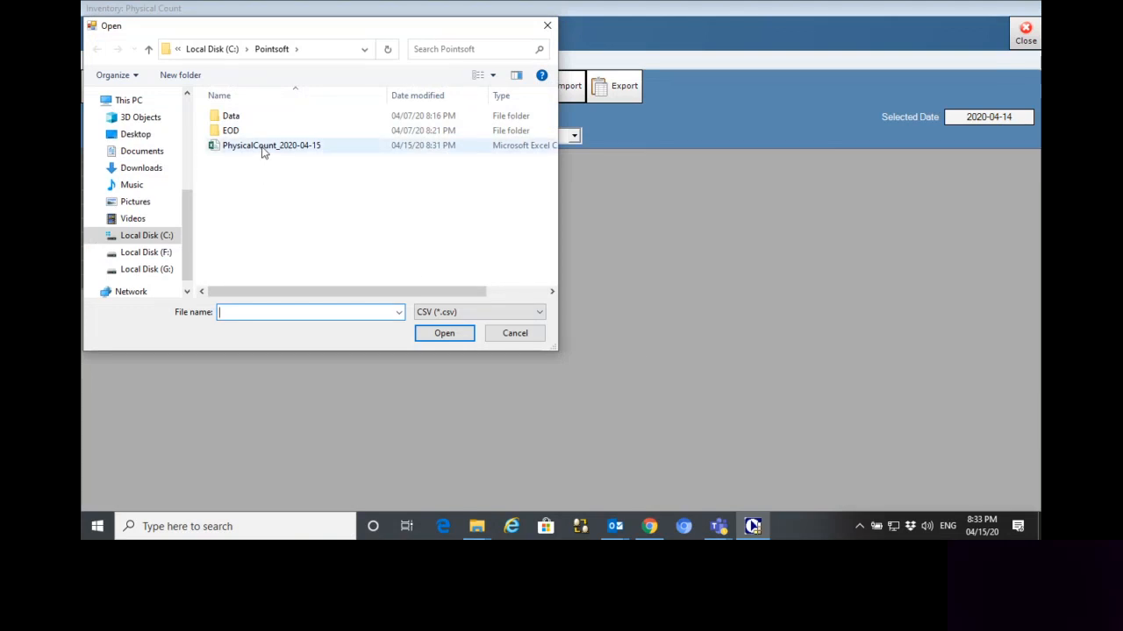
pyautogui.click(263, 149)
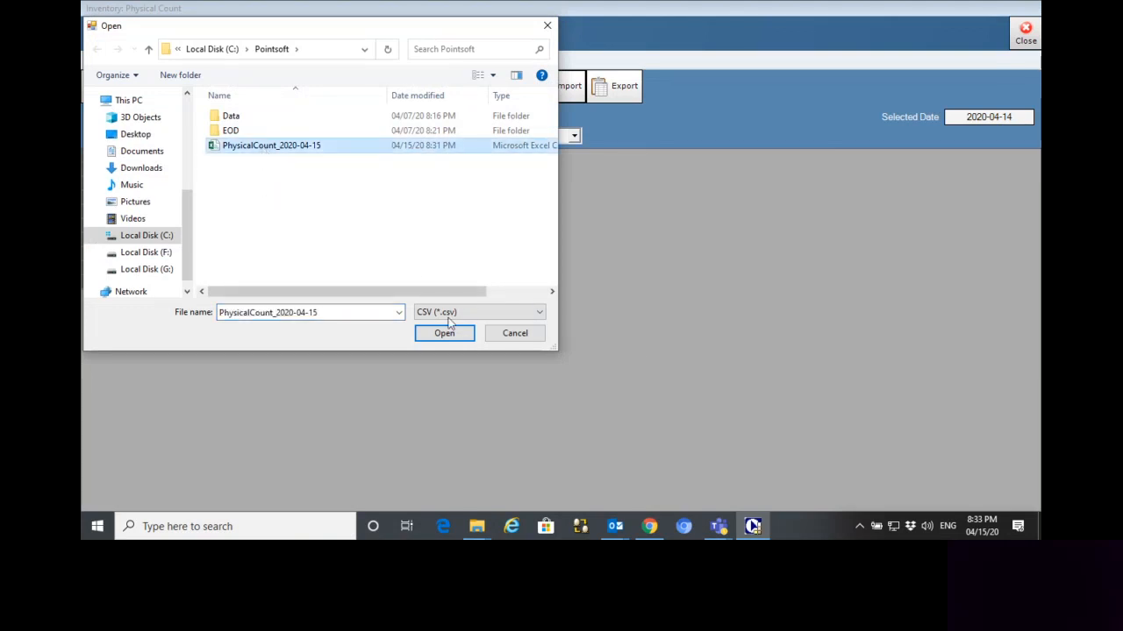
pyautogui.click(450, 337)
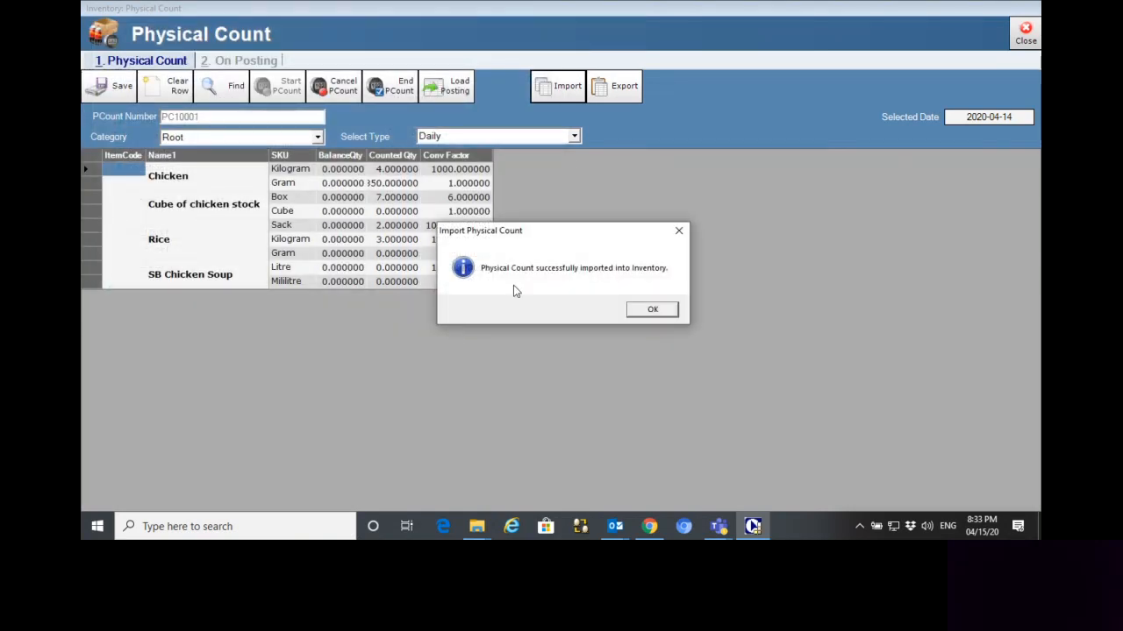
pyautogui.click(652, 311)
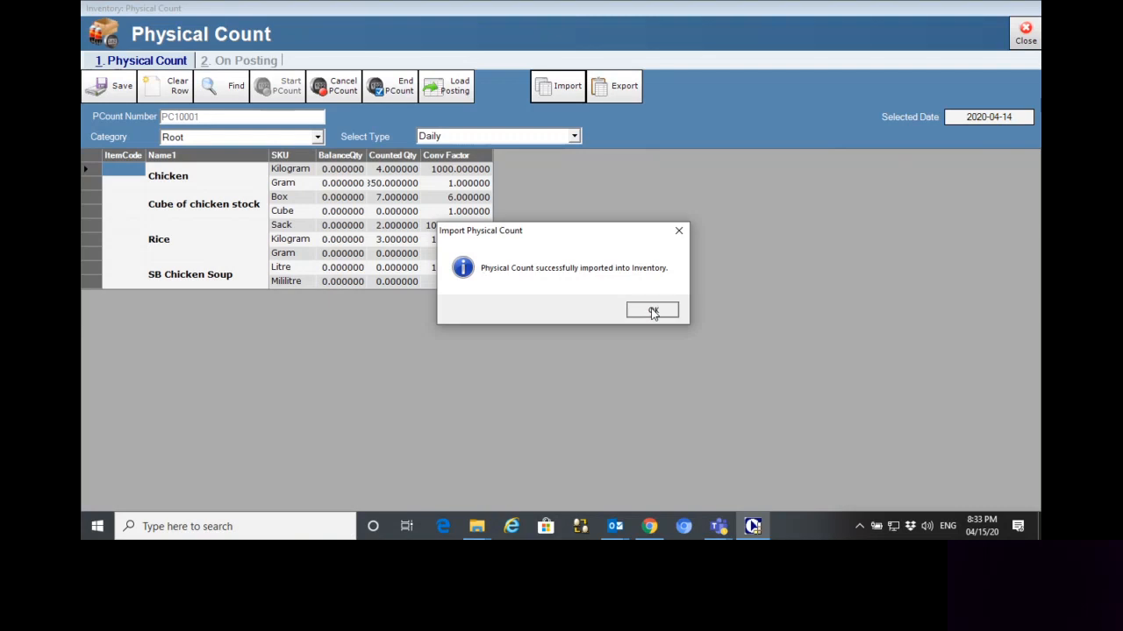
pyautogui.click(109, 88)
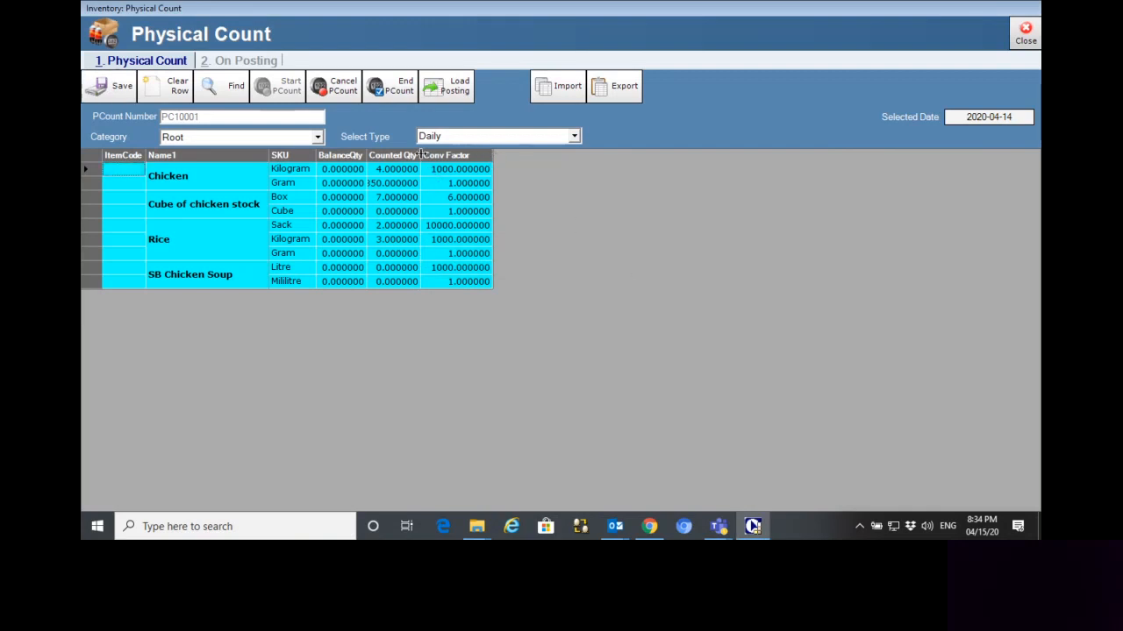
# Widen the Counted Qty column, set the counted quantity of Chicken in kilograms to 3, and save the count
pyautogui.moveTo(420, 155); pyautogui.dragTo(427, 154)
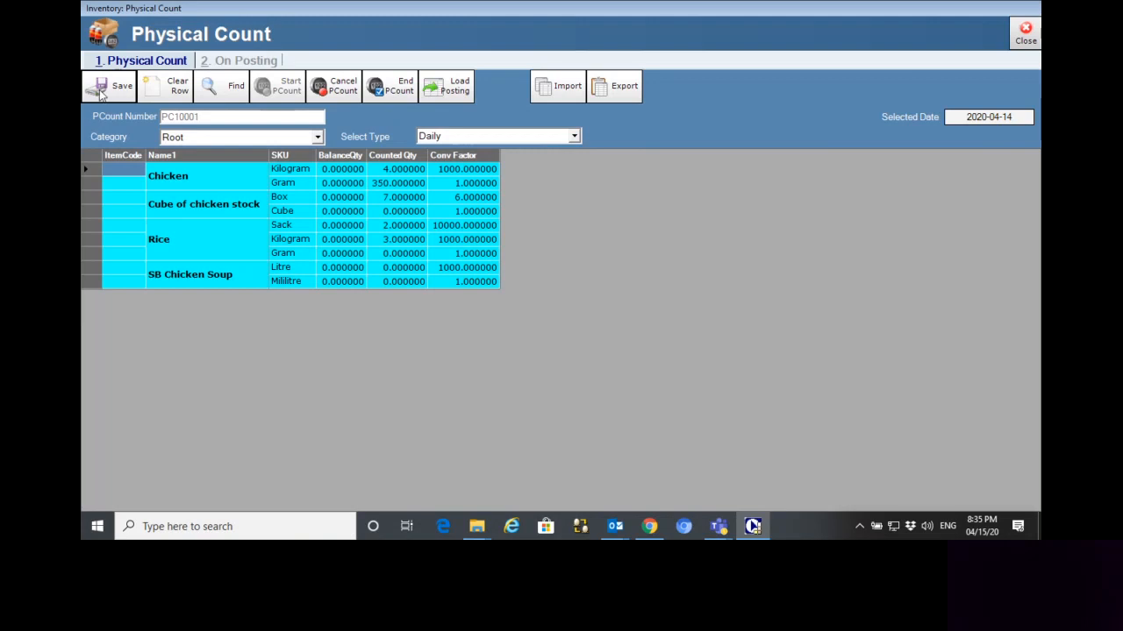
pyautogui.click(384, 171)
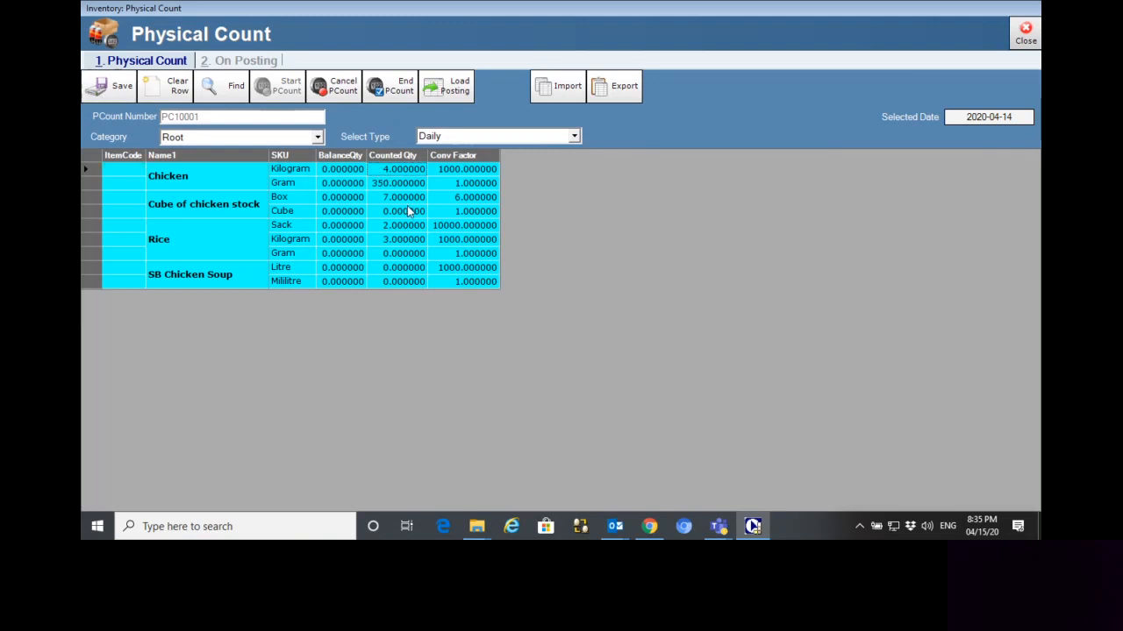
pyautogui.write('3')
pyautogui.press('Return')
pyautogui.click(112, 88)
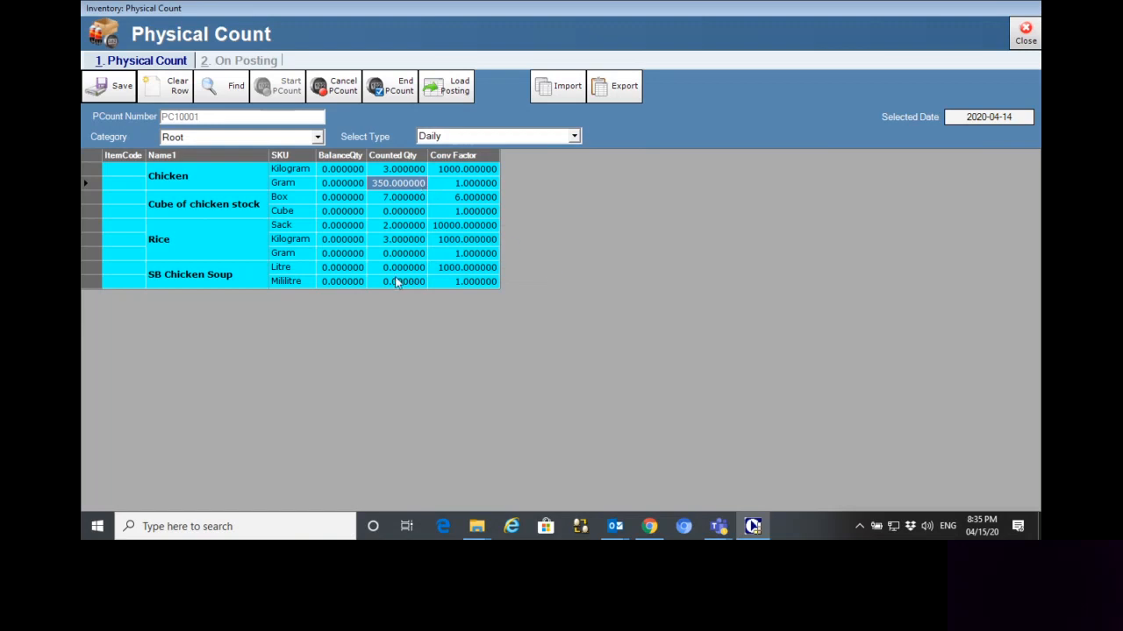
# End the physical count and close the Inventory Variance Summary Report
pyautogui.click(394, 99)
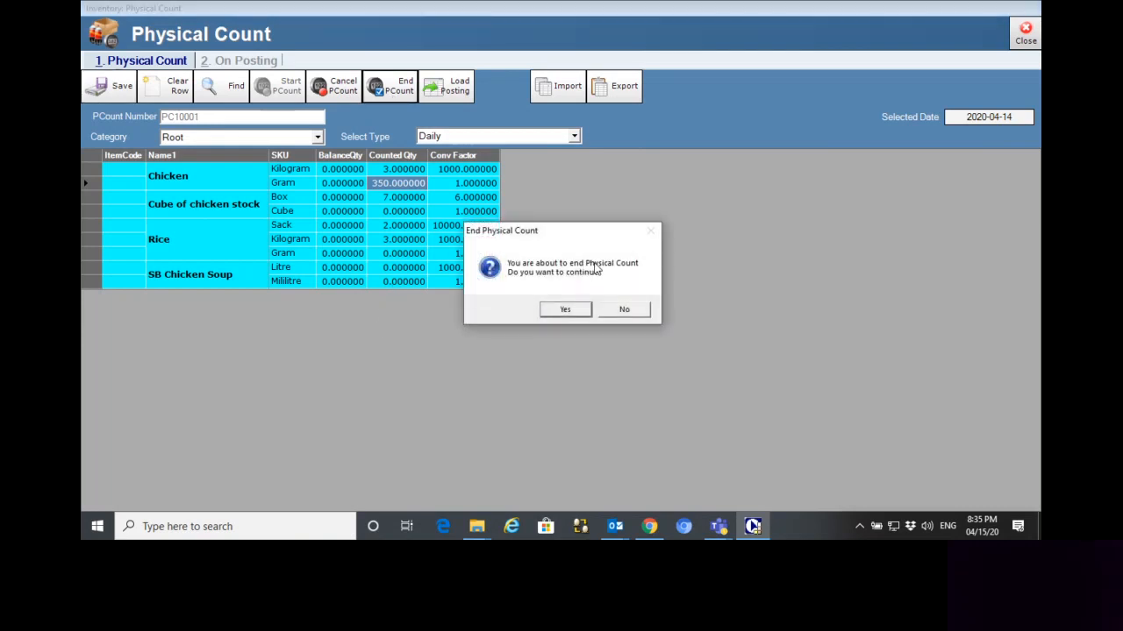
pyautogui.click(565, 310)
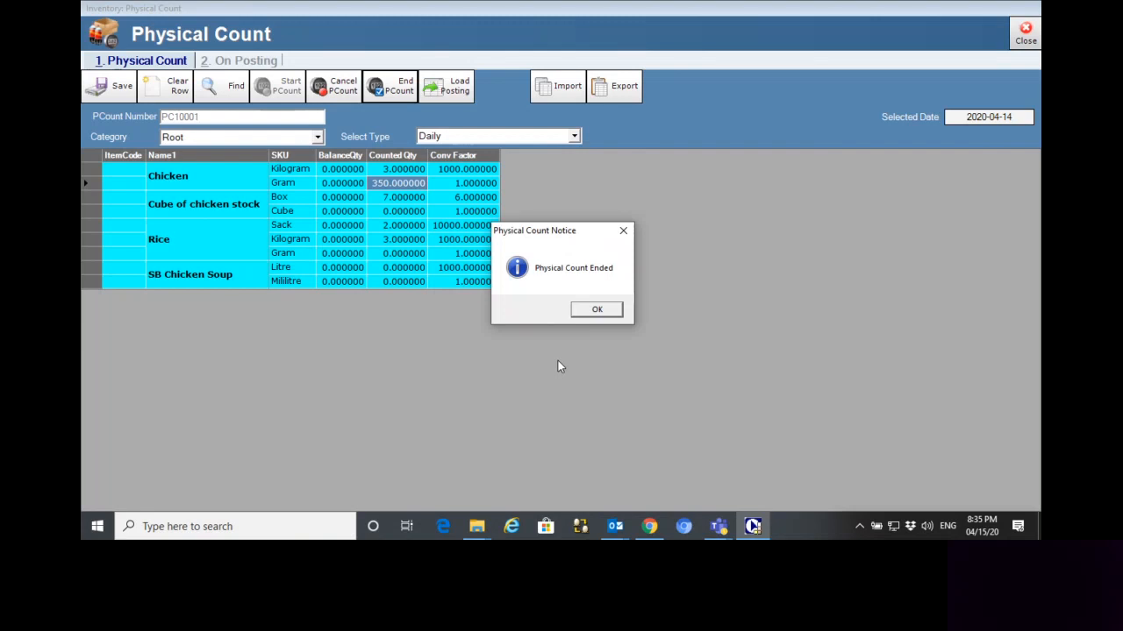
pyautogui.click(596, 309)
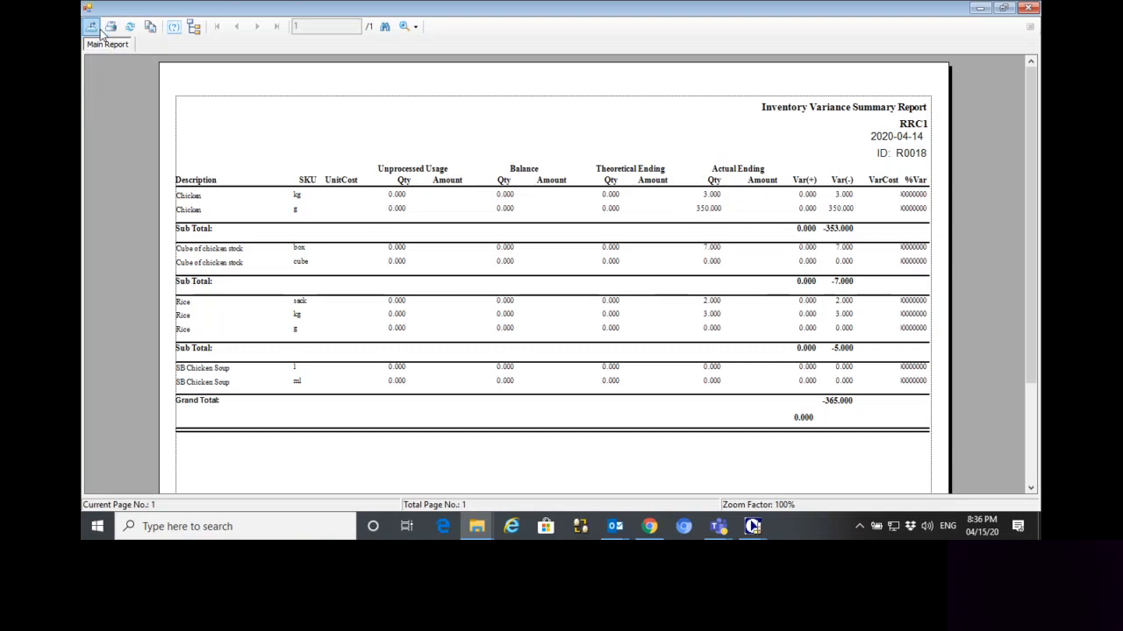
pyautogui.click(1027, 8)
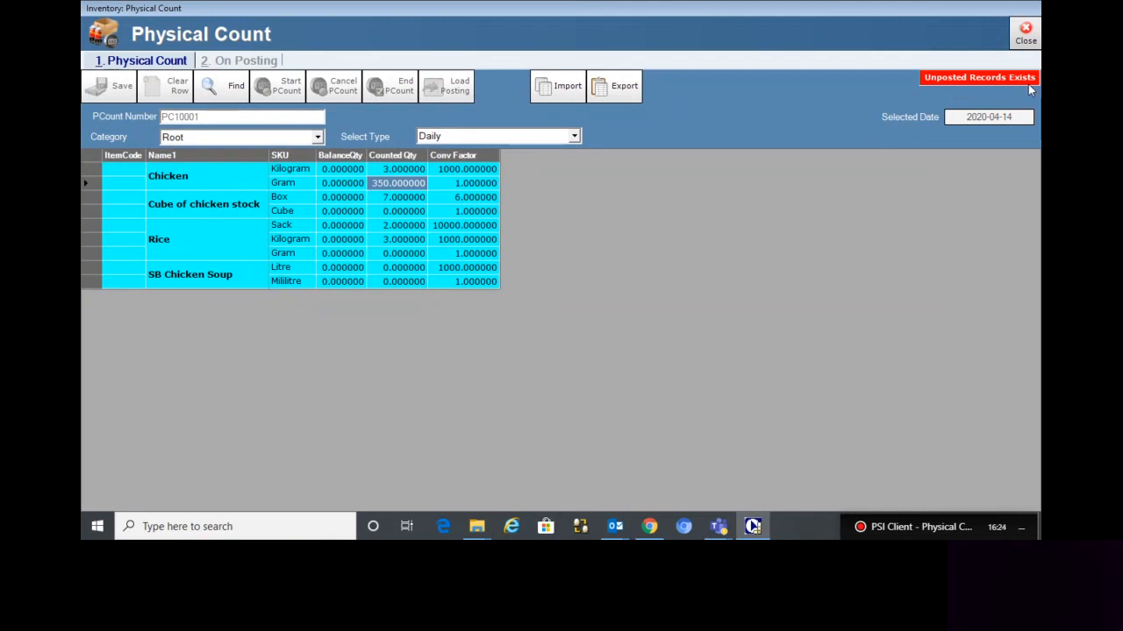
# Post all the unposted physical count records, then close the posting report and the Physical Count window
pyautogui.moveTo(1030, 89)
pyautogui.click(225, 63)
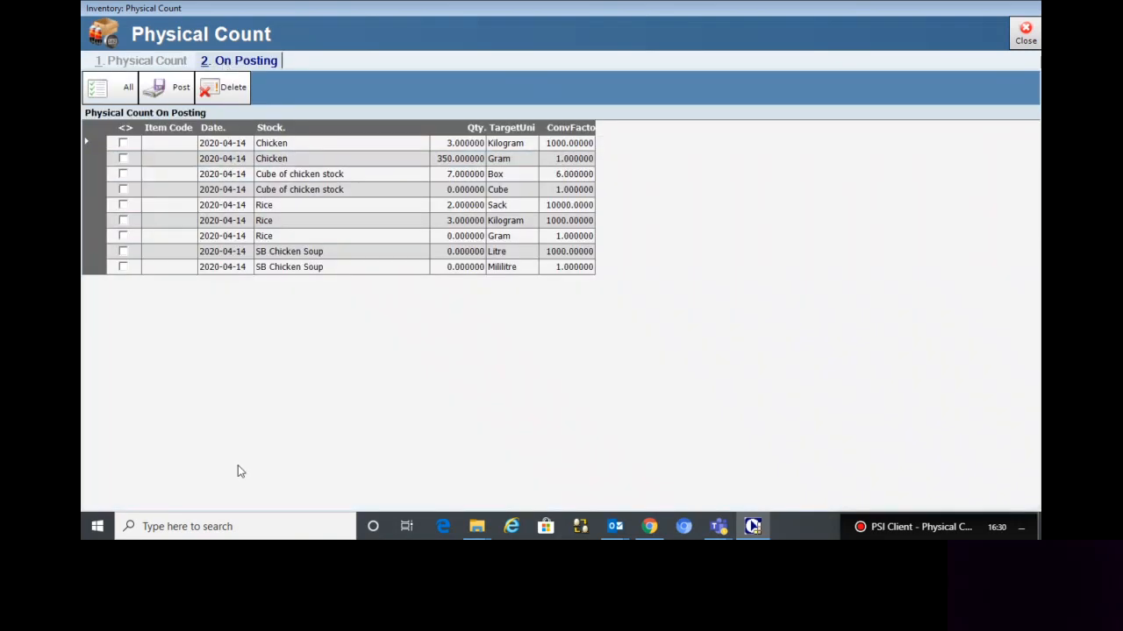
pyautogui.click(111, 100)
pyautogui.click(166, 91)
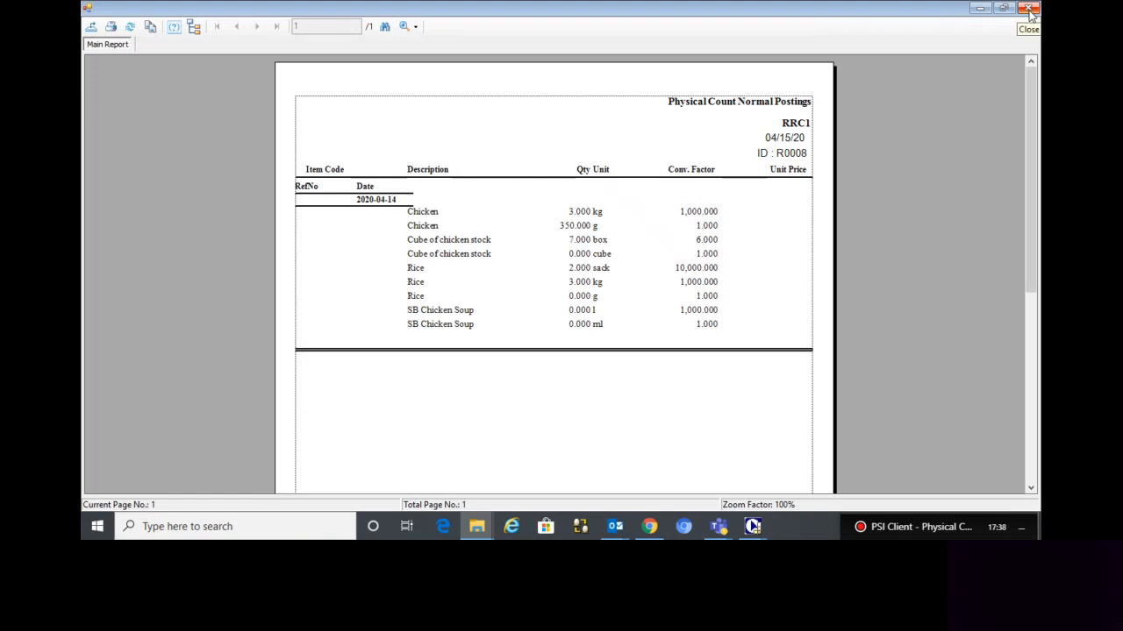
pyautogui.click(1030, 10)
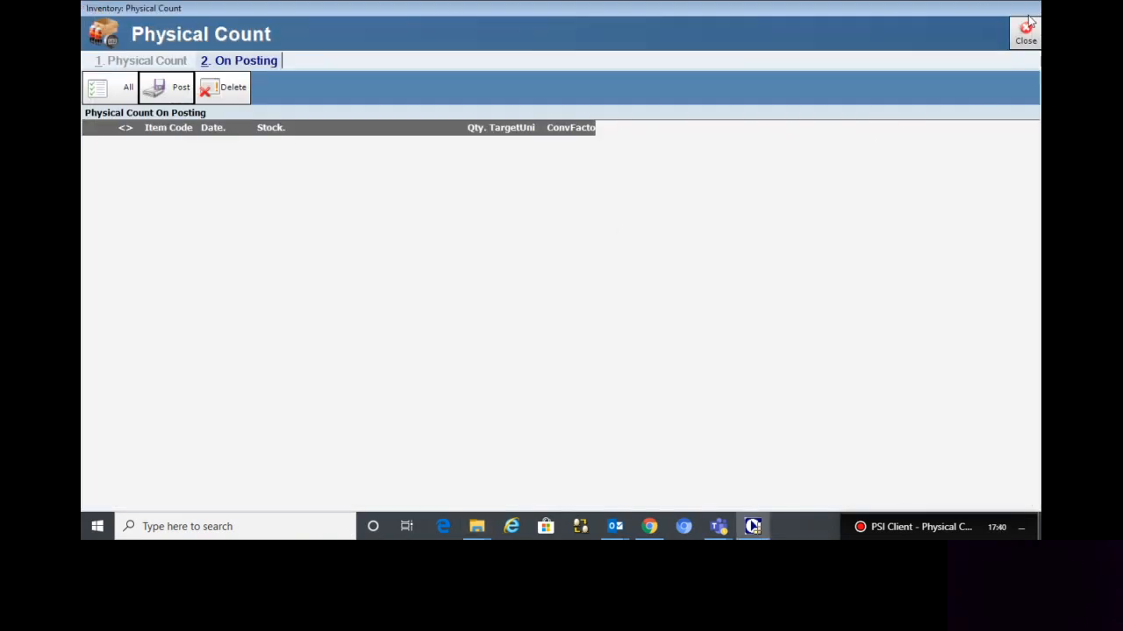
pyautogui.click(1027, 33)
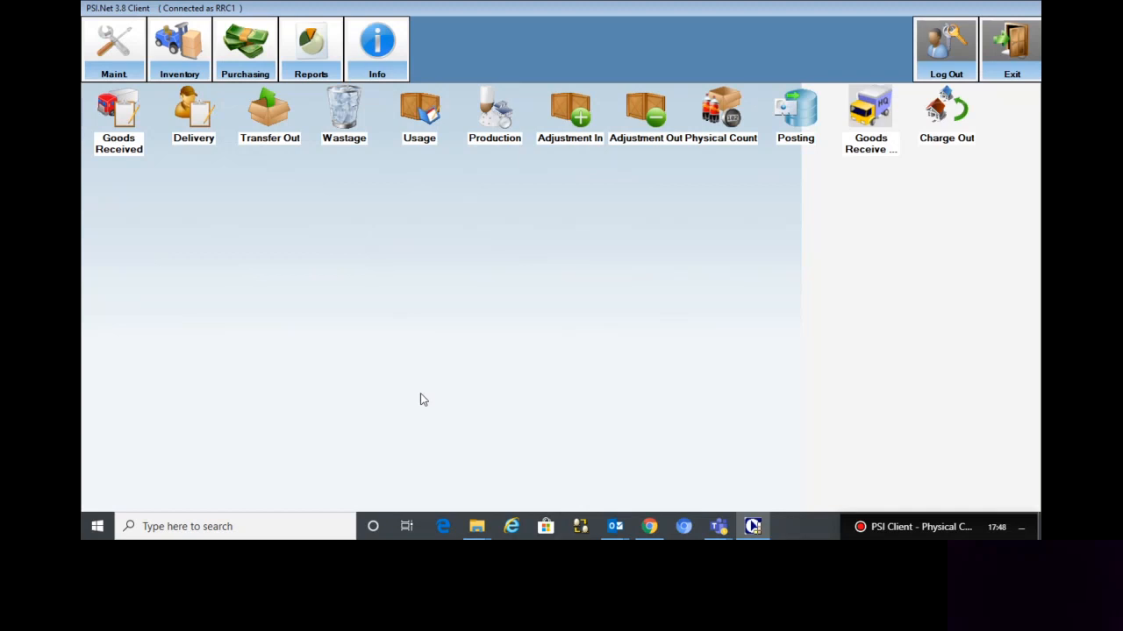
# Search past physical counts across all dates and generate the Physical Count report for 2020-04-14
pyautogui.click(301, 55)
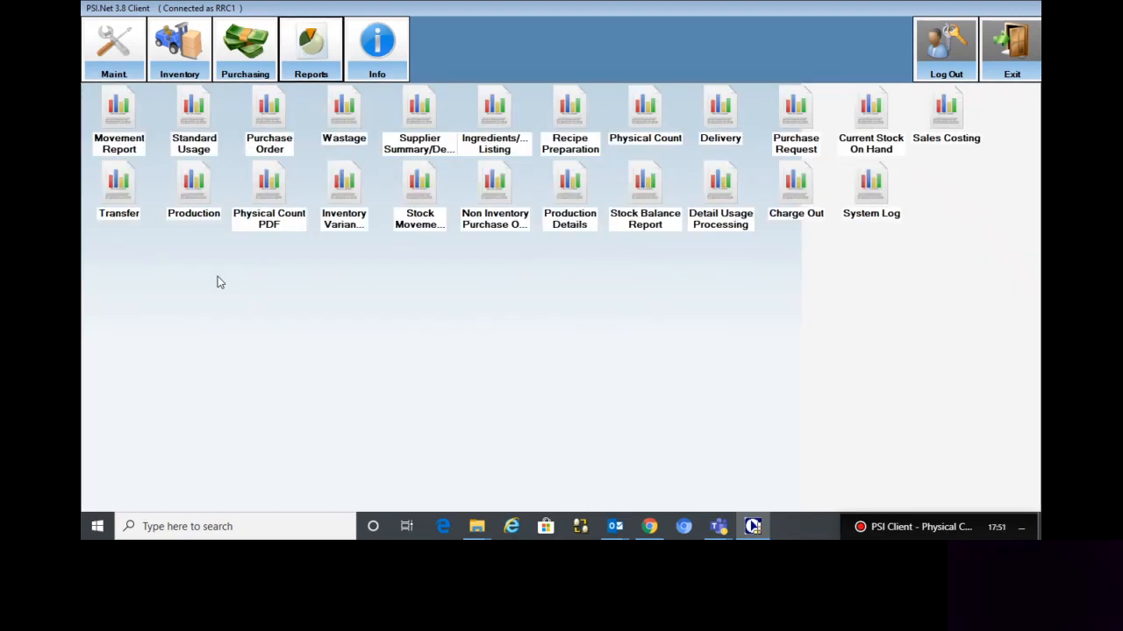
pyautogui.doubleClick(663, 146)
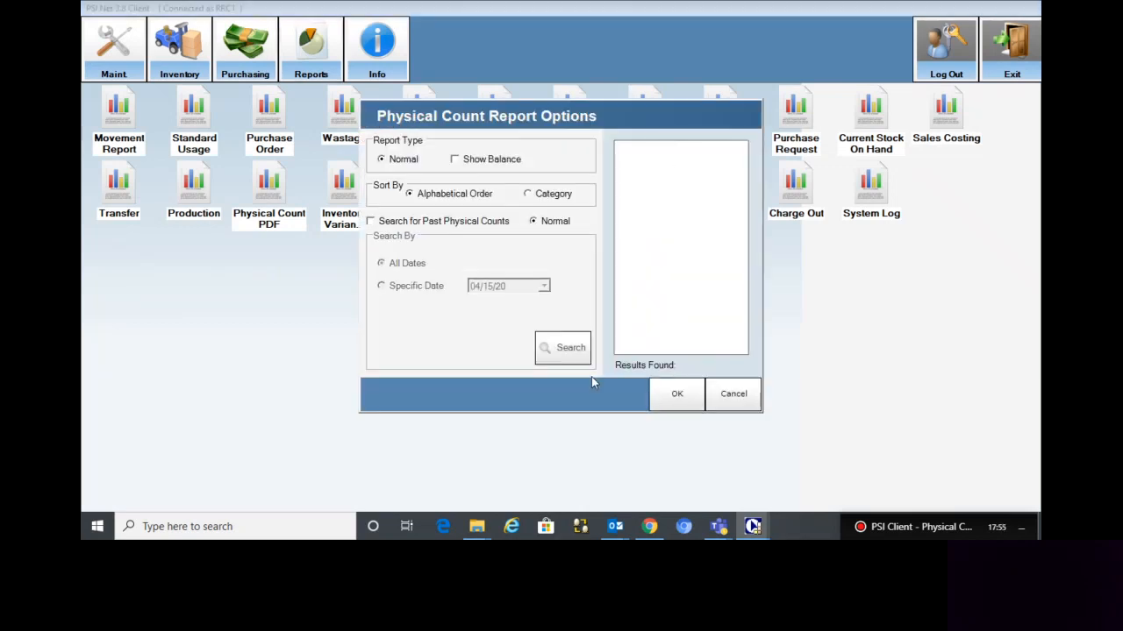
pyautogui.click(439, 225)
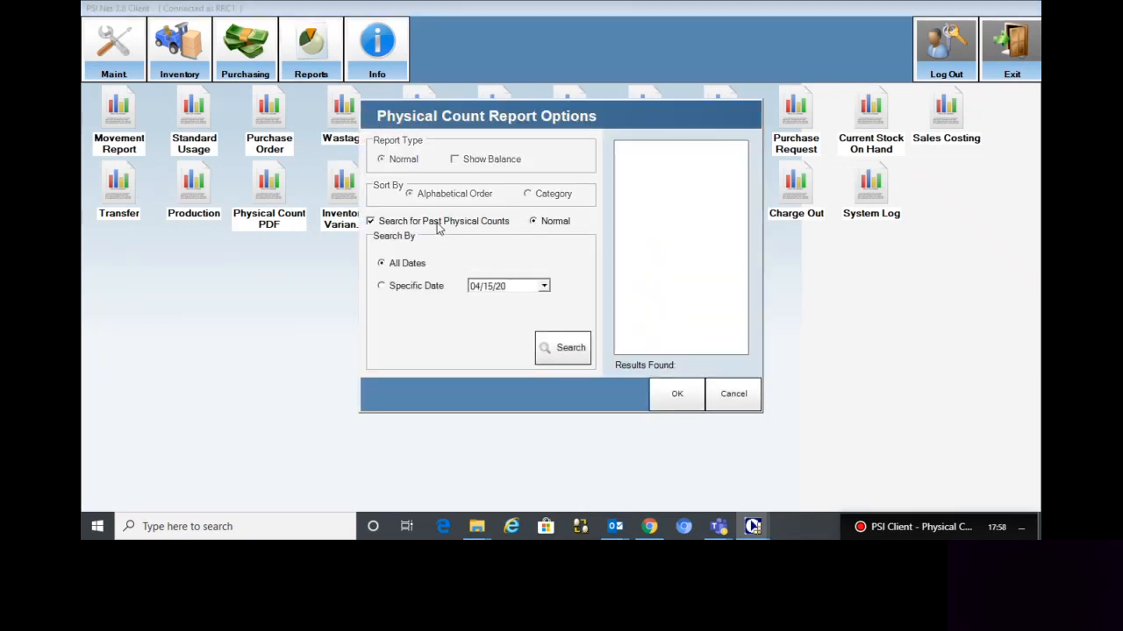
pyautogui.click(577, 353)
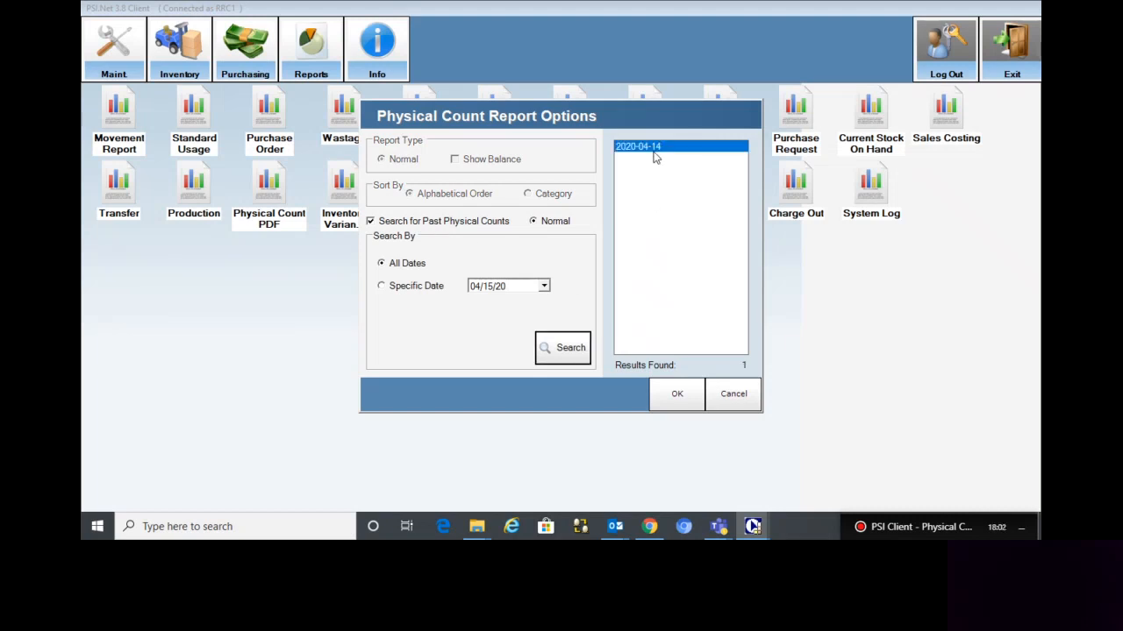
pyautogui.click(677, 396)
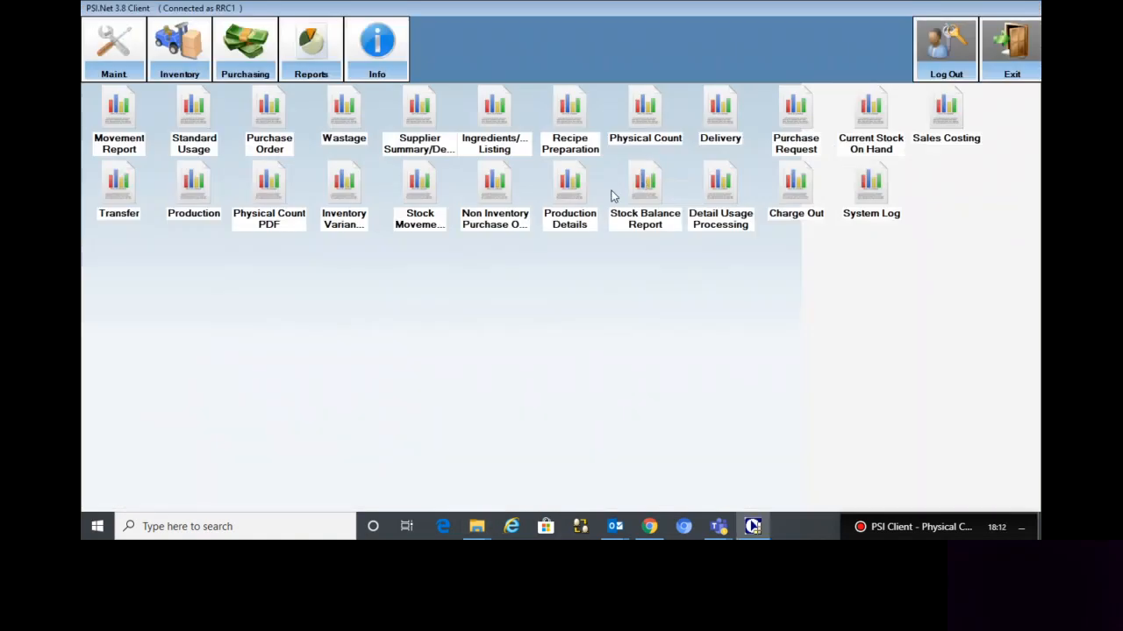
# Return to the Inventory functions
pyautogui.click(179, 48)
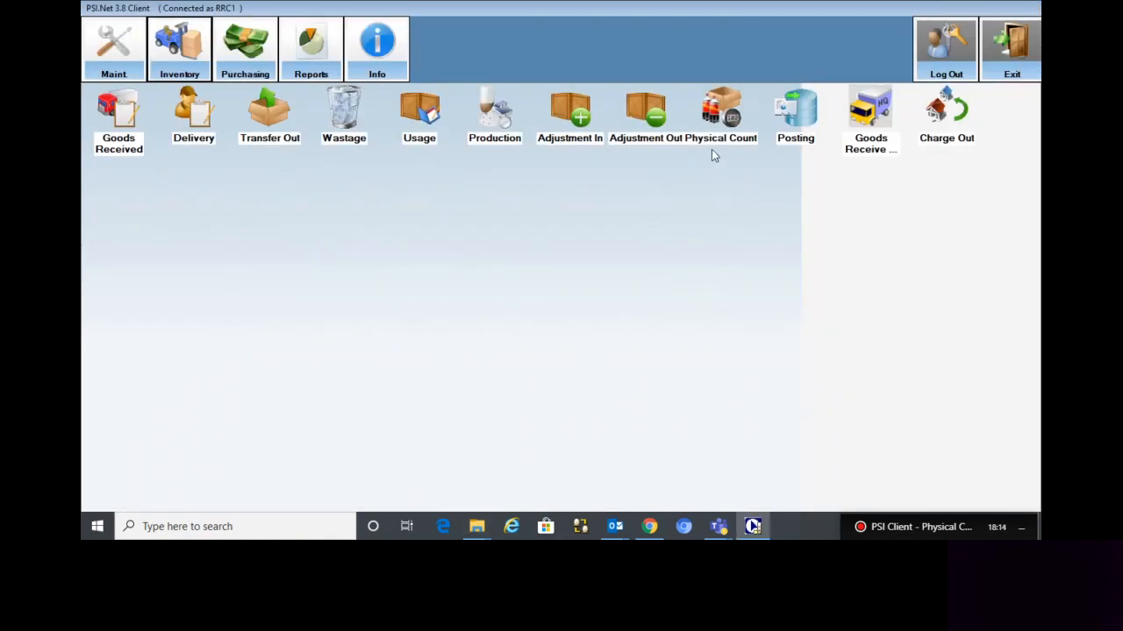